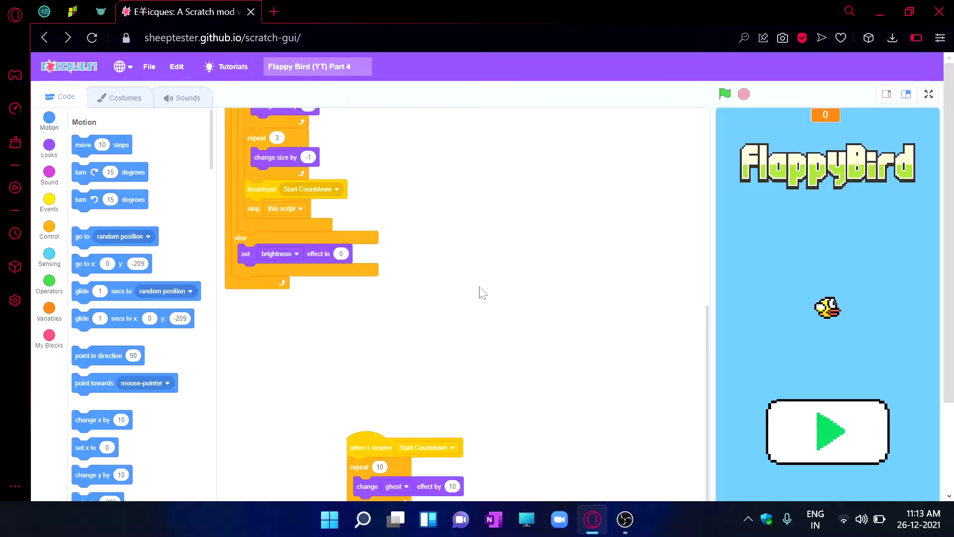
# Run the project with the stage in full screen and start a game from the title screen
pyautogui.click(725, 94)
pyautogui.click(928, 94)
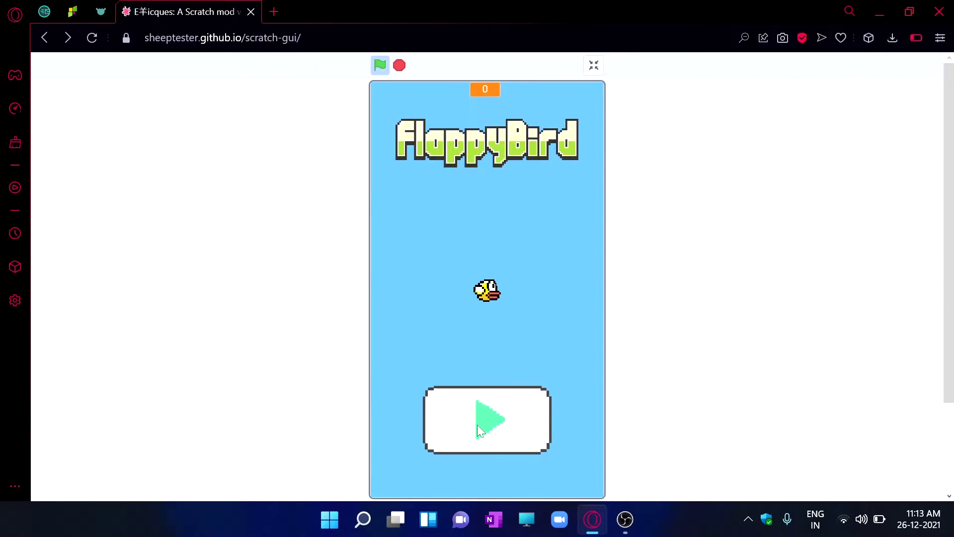
pyautogui.click(521, 433)
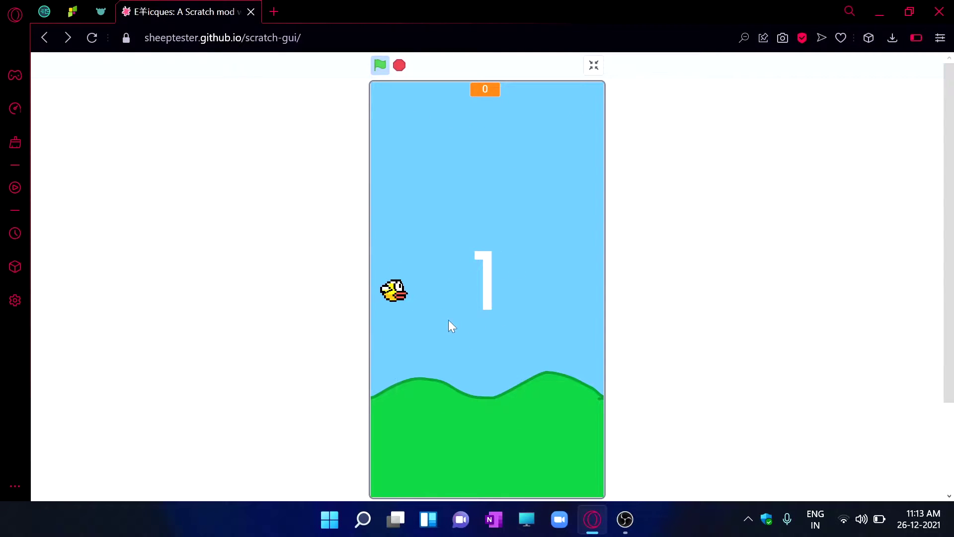
# Test the game by flapping the bird through the pipe gaps until the round is lost
pyautogui.click(405, 314)
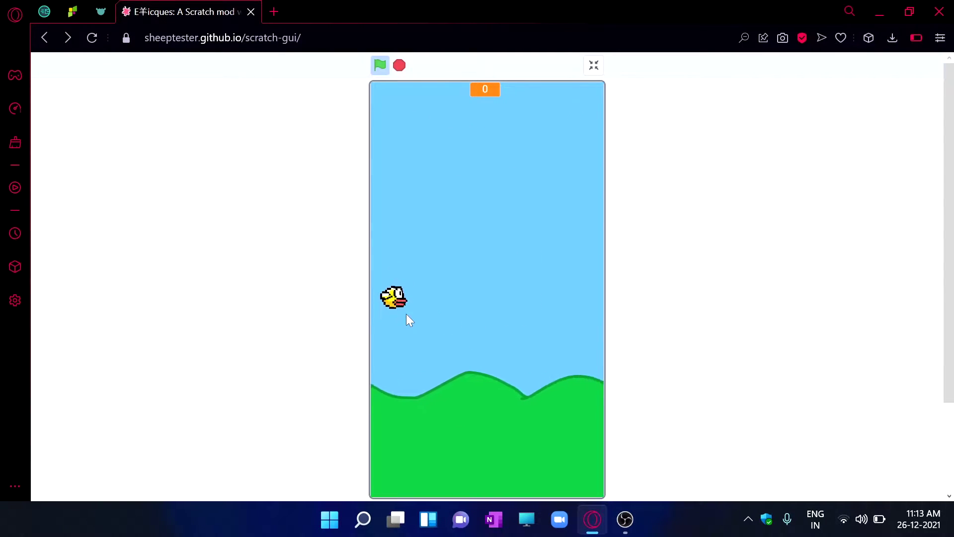
pyautogui.click(410, 333)
pyautogui.click(404, 333)
pyautogui.click(399, 343)
pyautogui.click(396, 349)
pyautogui.click(396, 348)
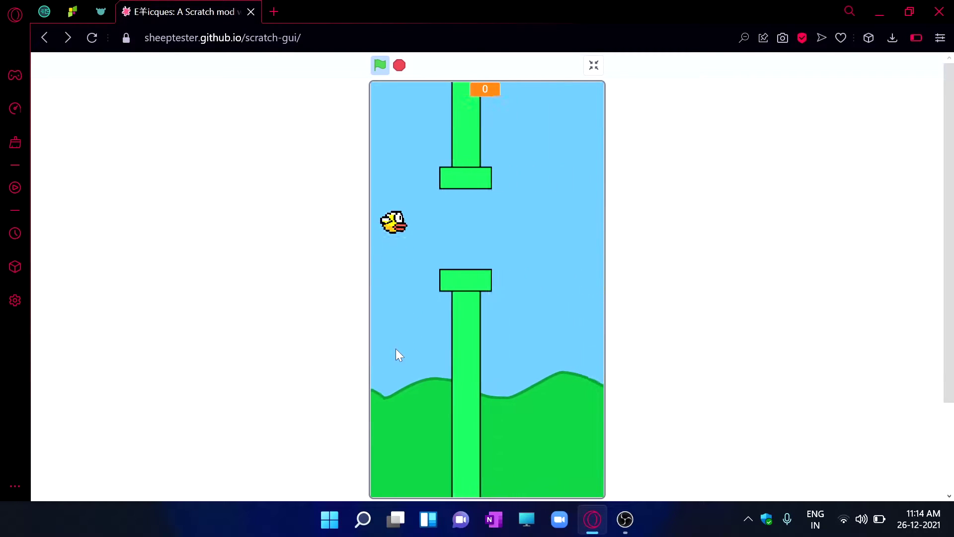
pyautogui.click(396, 348)
pyautogui.click(469, 377)
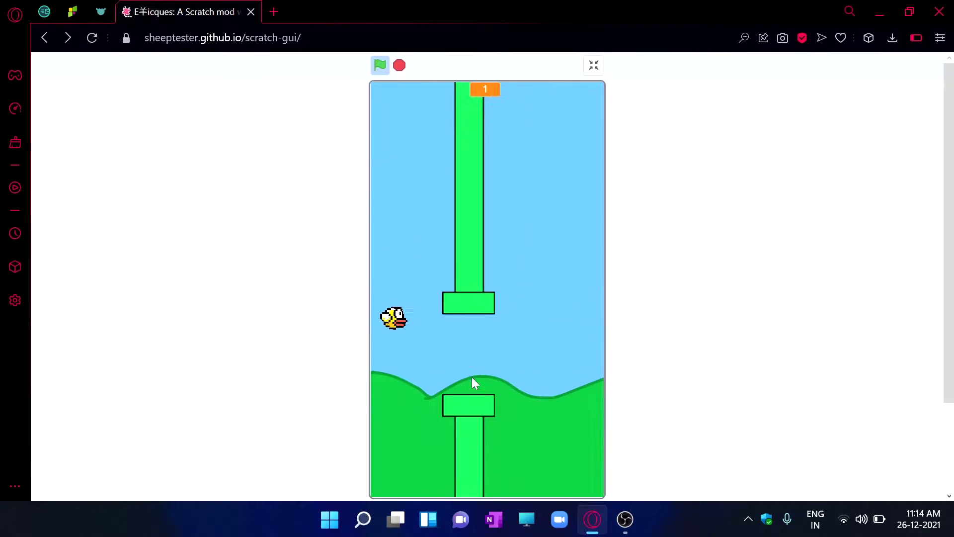
pyautogui.click(473, 374)
pyautogui.click(467, 368)
pyautogui.click(465, 365)
pyautogui.click(462, 363)
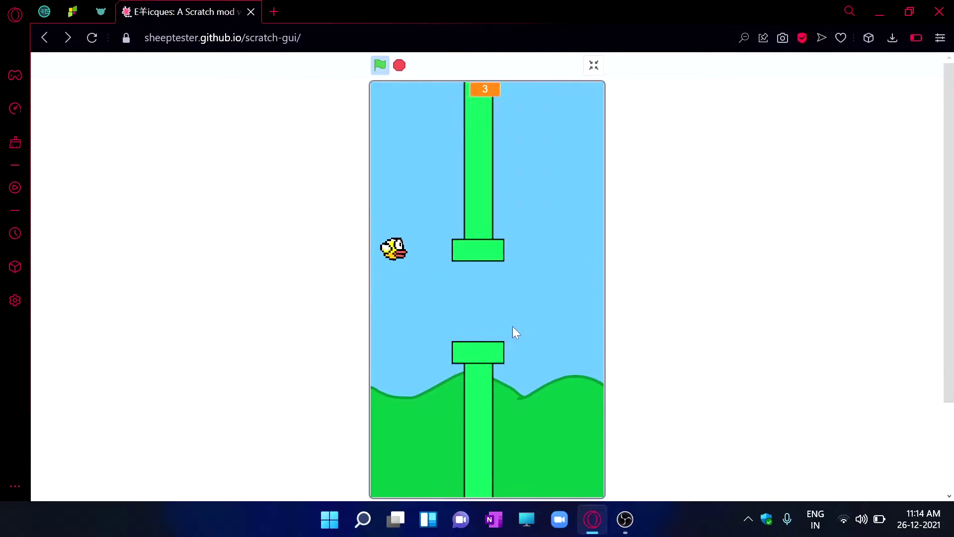
pyautogui.click(511, 326)
pyautogui.click(481, 357)
pyautogui.click(475, 360)
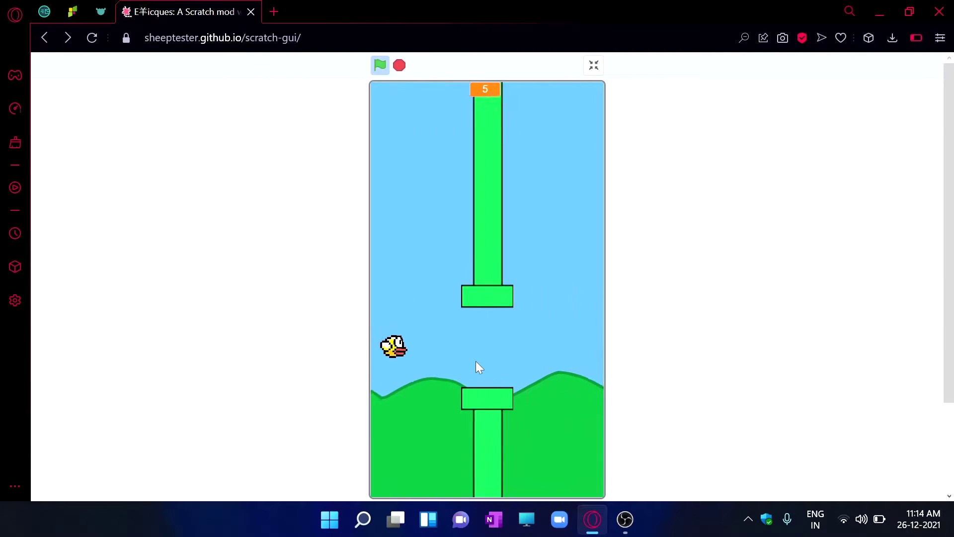
pyautogui.click(472, 352)
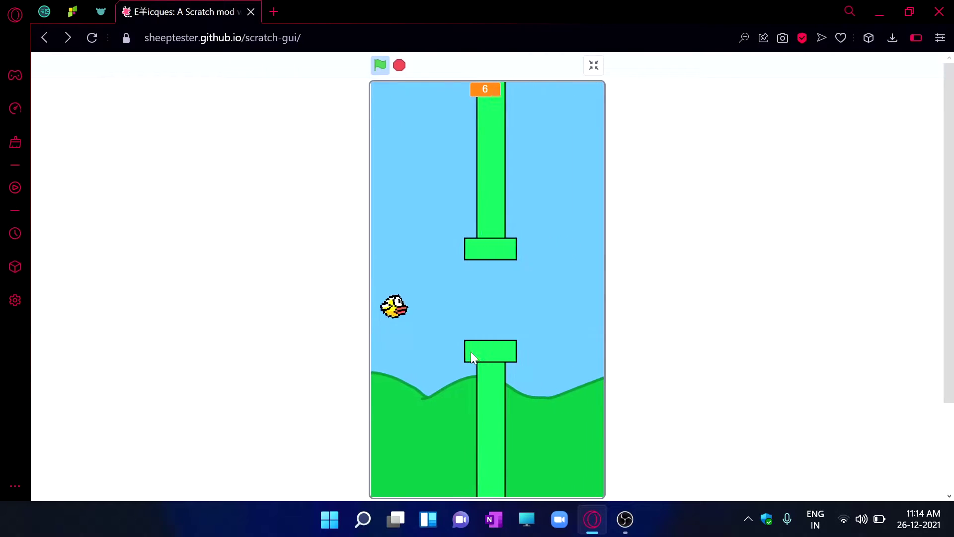
pyautogui.click(464, 333)
pyautogui.click(465, 184)
pyautogui.click(489, 175)
pyautogui.click(503, 214)
pyautogui.click(495, 243)
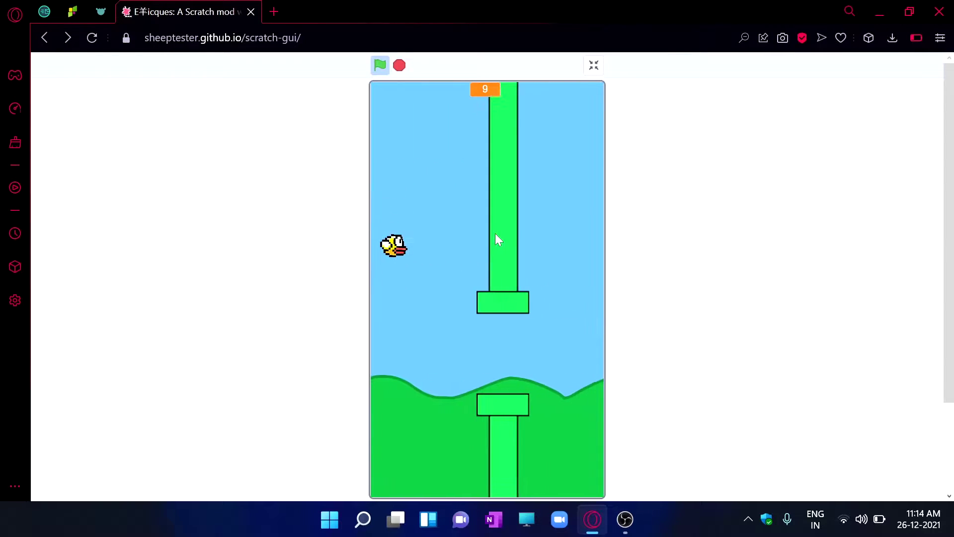
pyautogui.click(495, 233)
pyautogui.click(495, 233)
pyautogui.click(495, 233)
pyautogui.click(495, 234)
pyautogui.click(495, 234)
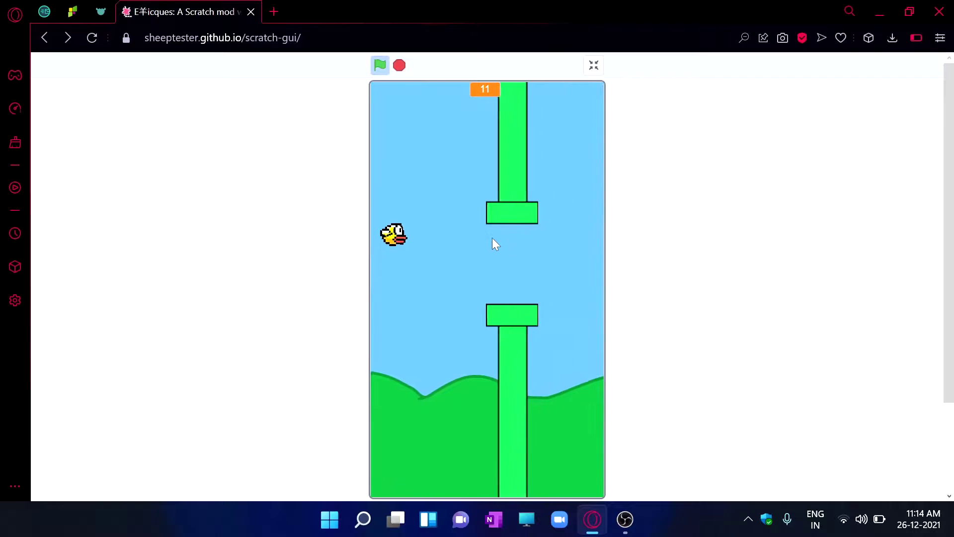
pyautogui.click(492, 238)
pyautogui.click(491, 236)
pyautogui.click(490, 236)
pyautogui.click(490, 236)
pyautogui.click(489, 234)
pyautogui.click(488, 234)
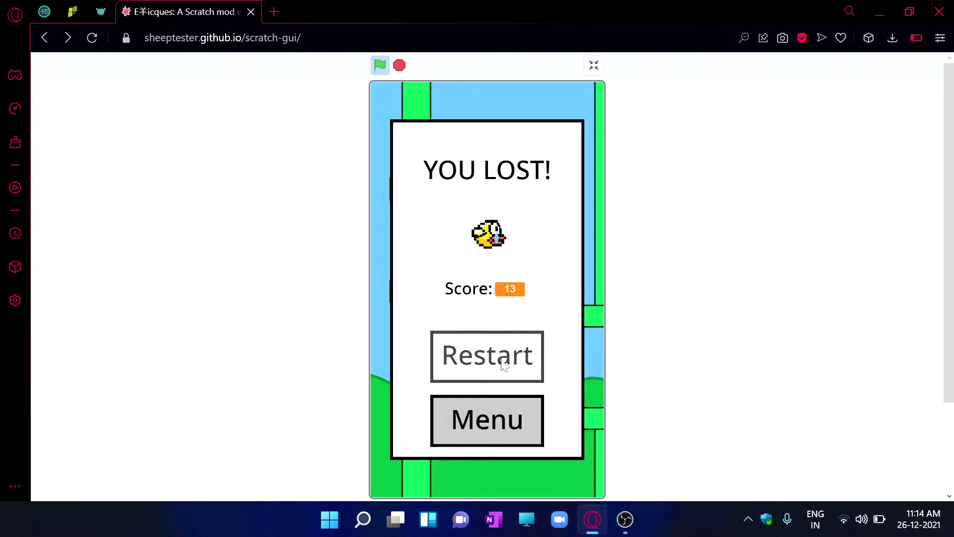
# Test the Restart and Menu options of the game-over screen, stop the project and leave the full-screen stage
pyautogui.click(517, 352)
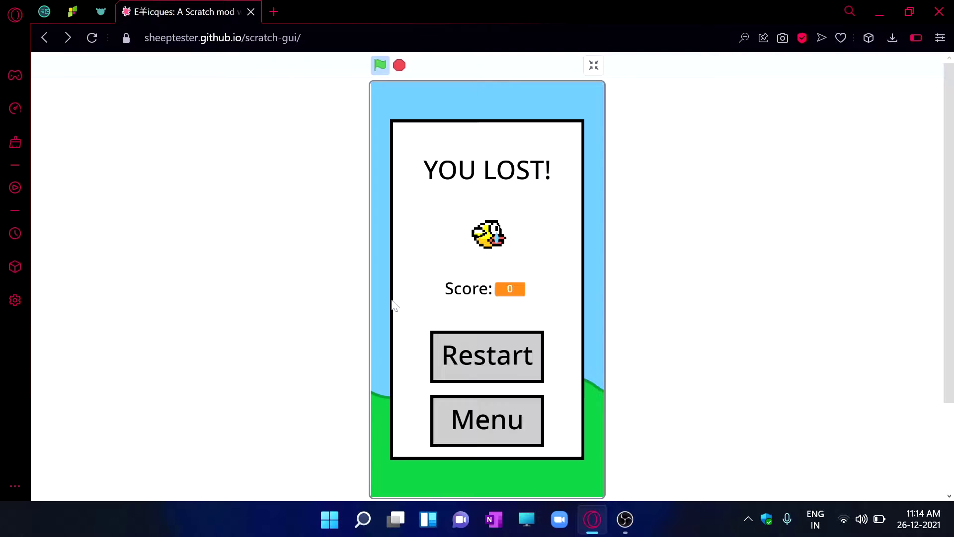
pyautogui.click(507, 430)
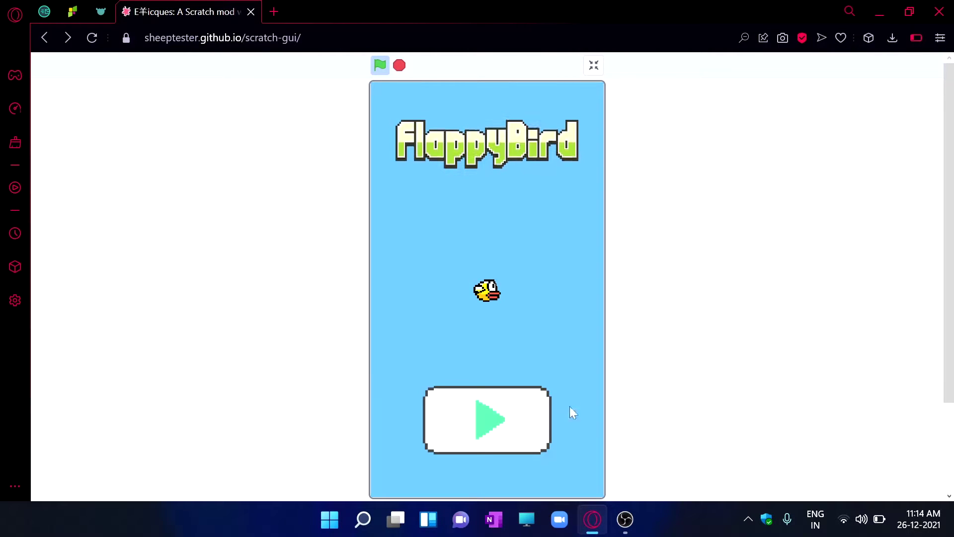
pyautogui.click(386, 72)
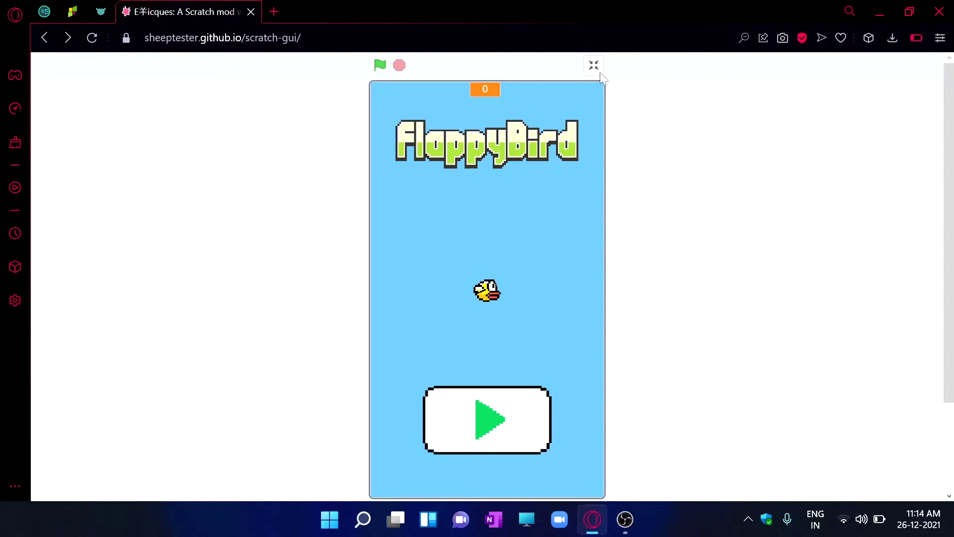
pyautogui.click(593, 65)
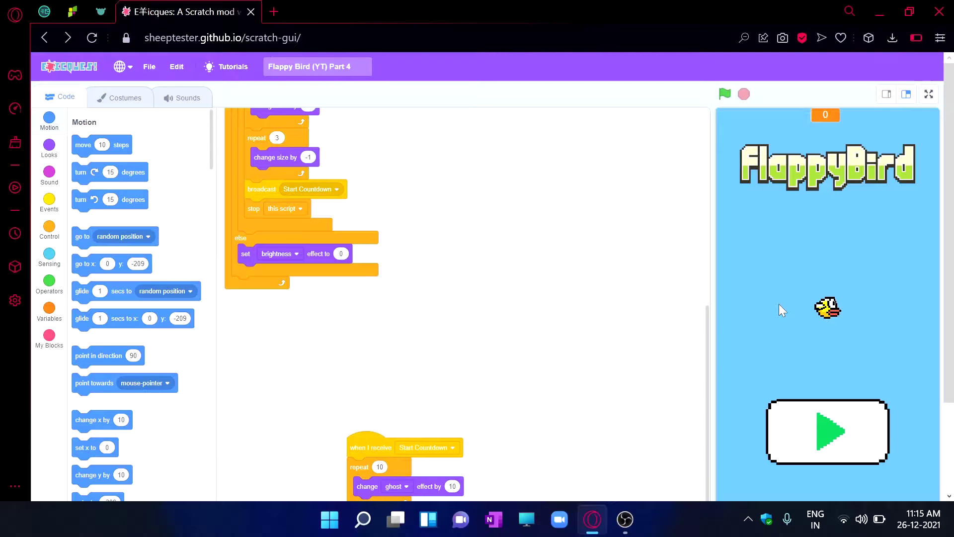
# Run and stop the project briefly to examine the title screen and the sprite list
pyautogui.scroll(-2, 876, 255)
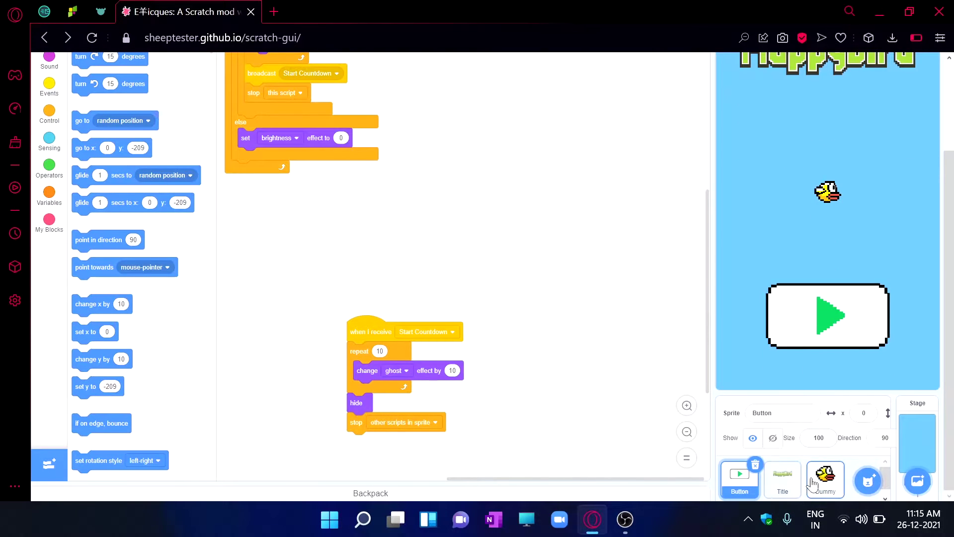
pyautogui.scroll(-2, 800, 479)
pyautogui.scroll(4, 804, 476)
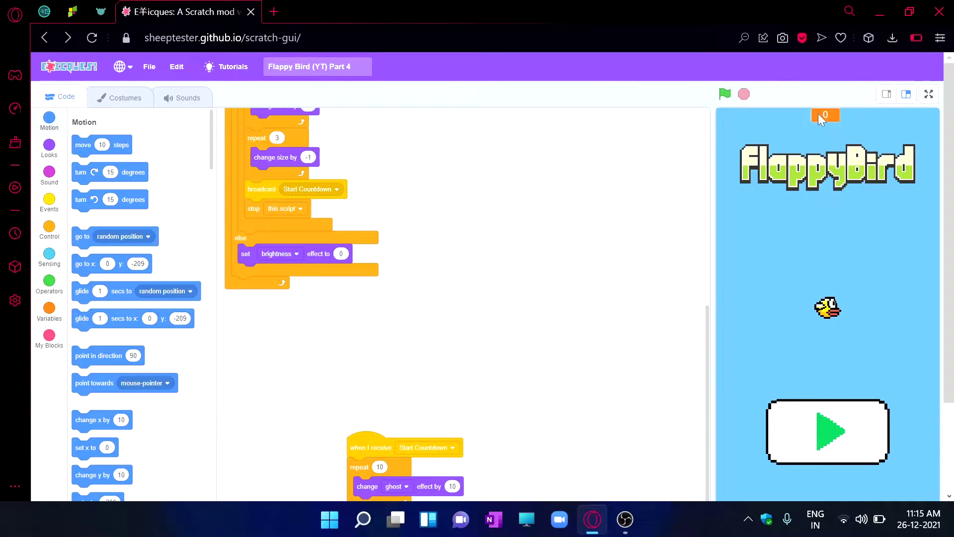
pyautogui.click(725, 94)
pyautogui.click(743, 94)
pyautogui.scroll(-1, 858, 208)
pyautogui.scroll(-2, 861, 214)
pyautogui.scroll(3, 771, 146)
pyautogui.click(724, 97)
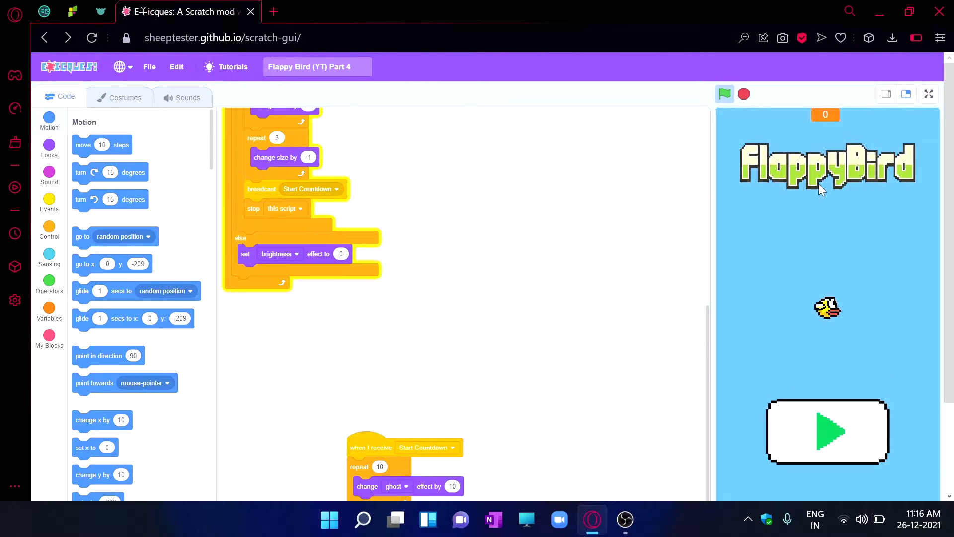
pyautogui.click(744, 94)
# In the Restart sprite's You Lose script, delete both brightness blocks from the forever loop and edit the initial brightness effect value
pyautogui.scroll(-2, 775, 278)
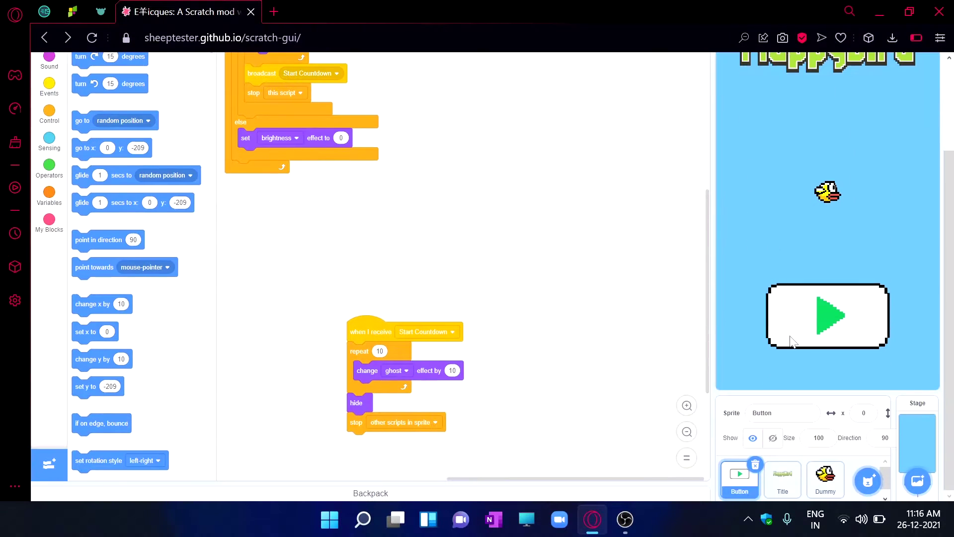
pyautogui.scroll(-2, 802, 492)
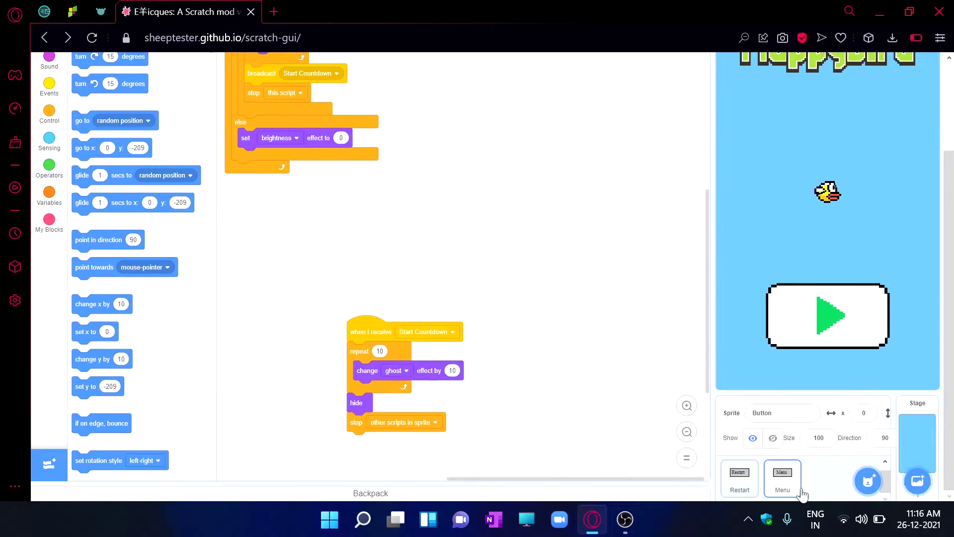
pyautogui.scroll(2, 802, 492)
pyautogui.scroll(-2, 811, 484)
pyautogui.click(747, 485)
pyautogui.moveTo(468, 264); pyautogui.dragTo(664, 429)
pyautogui.moveTo(416, 370); pyautogui.dragTo(118, 197)
pyautogui.moveTo(409, 205)
pyautogui.mouseDown()
pyautogui.moveTo(541, 202)
pyautogui.moveTo(610, 232)
pyautogui.moveTo(500, 255)
pyautogui.moveTo(421, 205)
pyautogui.mouseUp()
pyautogui.moveTo(601, 229); pyautogui.dragTo(94, 276)
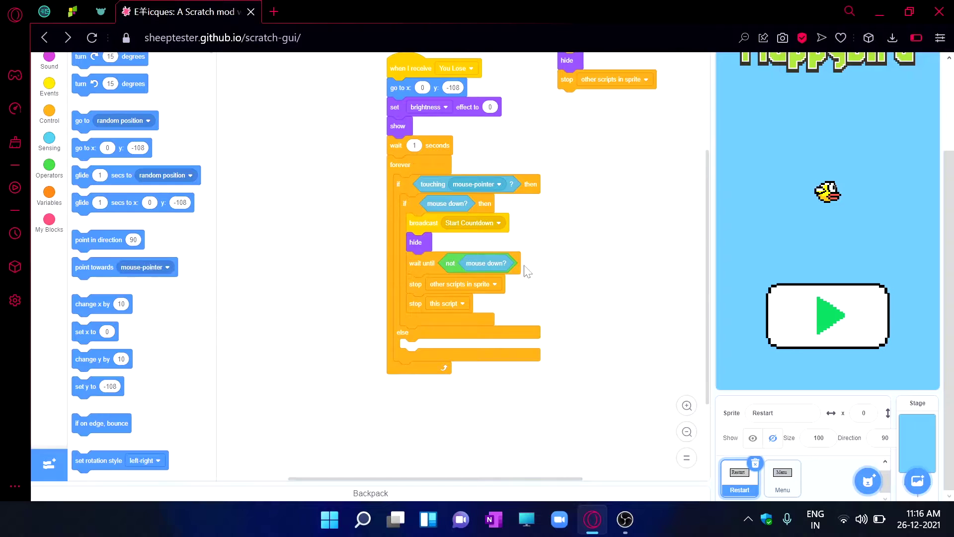
pyautogui.scroll(3, 526, 278)
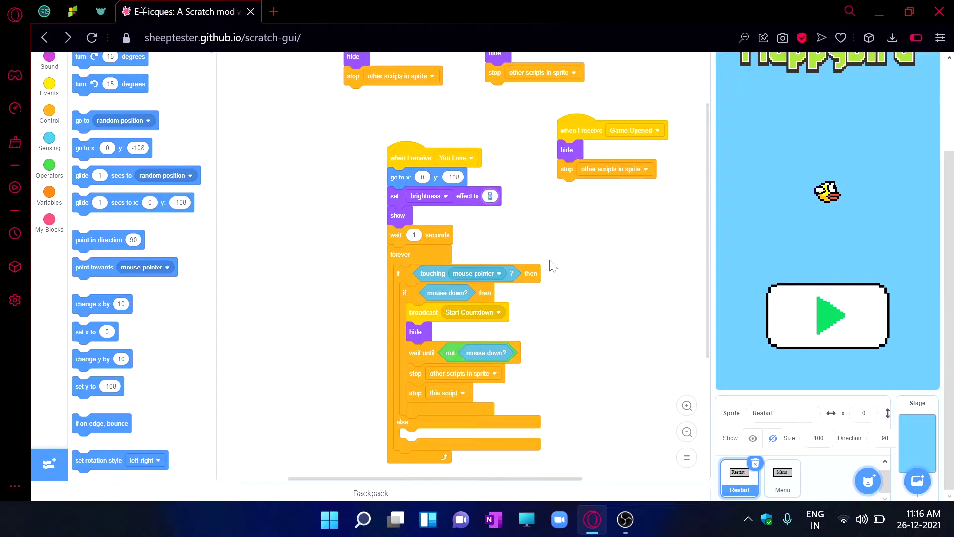
pyautogui.write('0')
# In the Menu sprite's You Lose script, delete both brightness blocks from the forever loop and set the initial brightness effect to 30
pyautogui.click(782, 476)
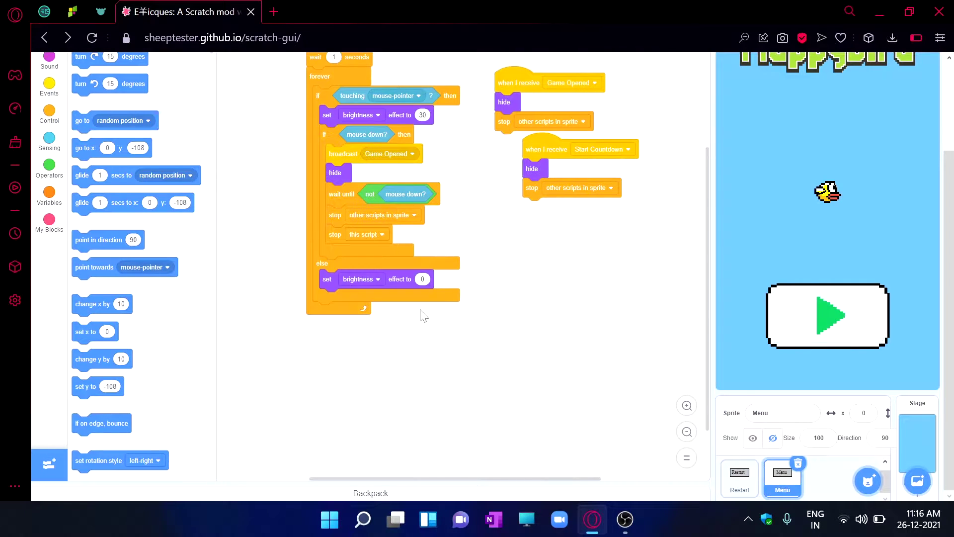
pyautogui.moveTo(327, 279); pyautogui.dragTo(102, 276)
pyautogui.scroll(2, 428, 154)
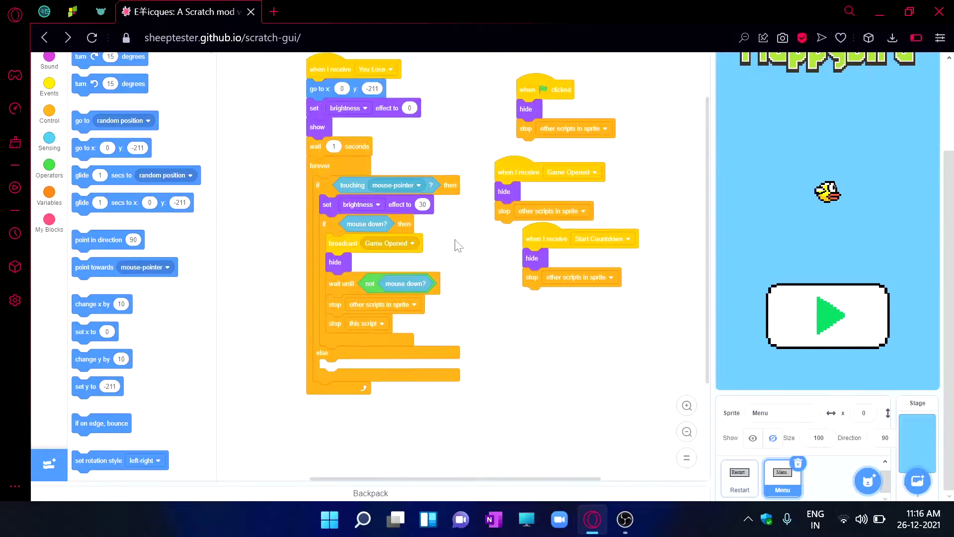
pyautogui.moveTo(331, 222); pyautogui.dragTo(492, 302)
pyautogui.moveTo(340, 206); pyautogui.dragTo(189, 253)
pyautogui.moveTo(481, 297); pyautogui.dragTo(338, 194)
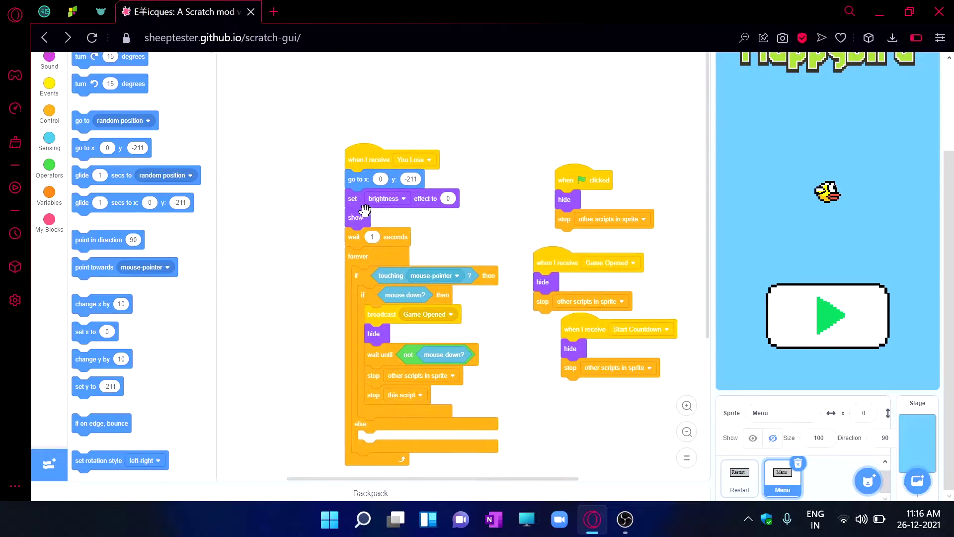
pyautogui.write('0')
pyautogui.click(497, 246)
# In the Button sprite's Game Opened script, move the set brightness to 0 block from the else branch to directly below the set ghost block
pyautogui.scroll(-2, 753, 485)
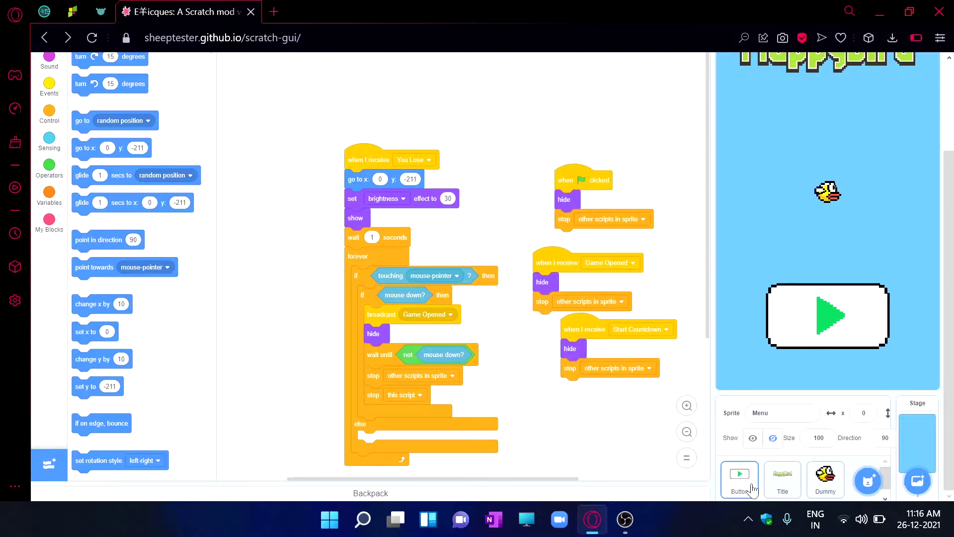
pyautogui.click(752, 489)
pyautogui.scroll(3, 492, 318)
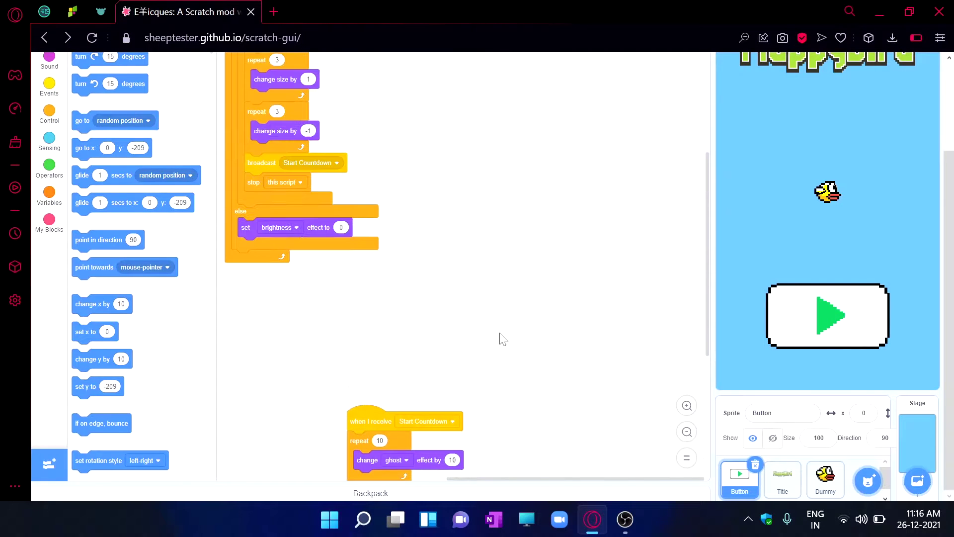
pyautogui.hscroll(-3, 511, 335)
pyautogui.scroll(5, 511, 335)
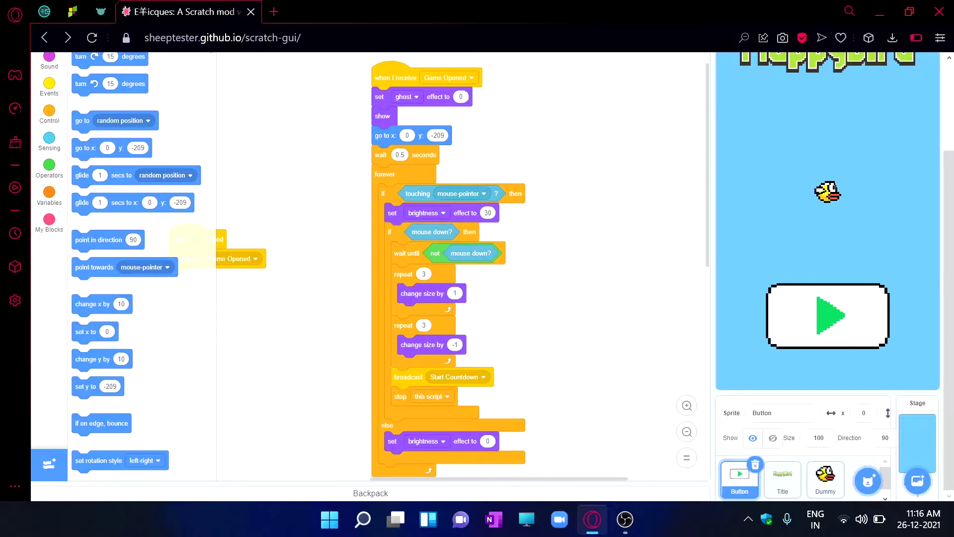
pyautogui.scroll(-1, 572, 280)
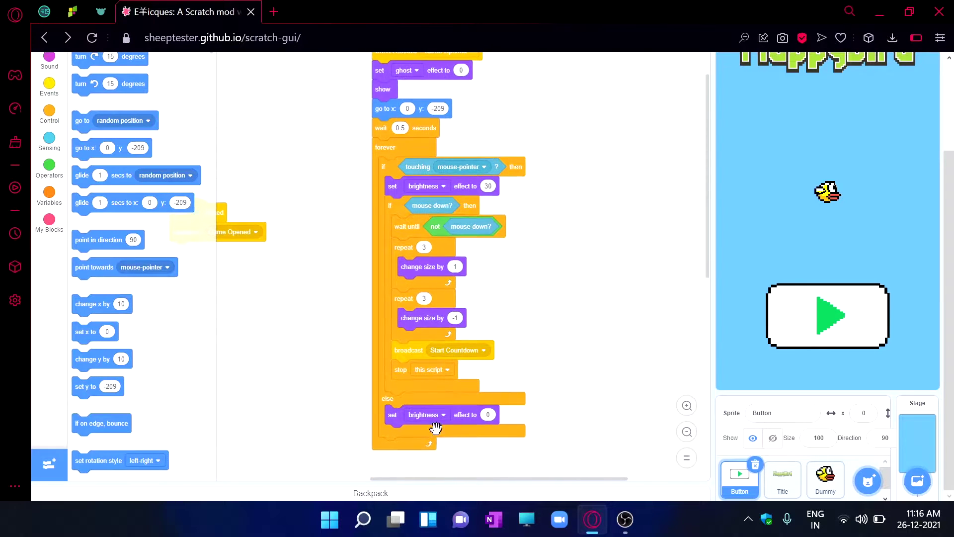
pyautogui.moveTo(393, 418); pyautogui.dragTo(547, 114)
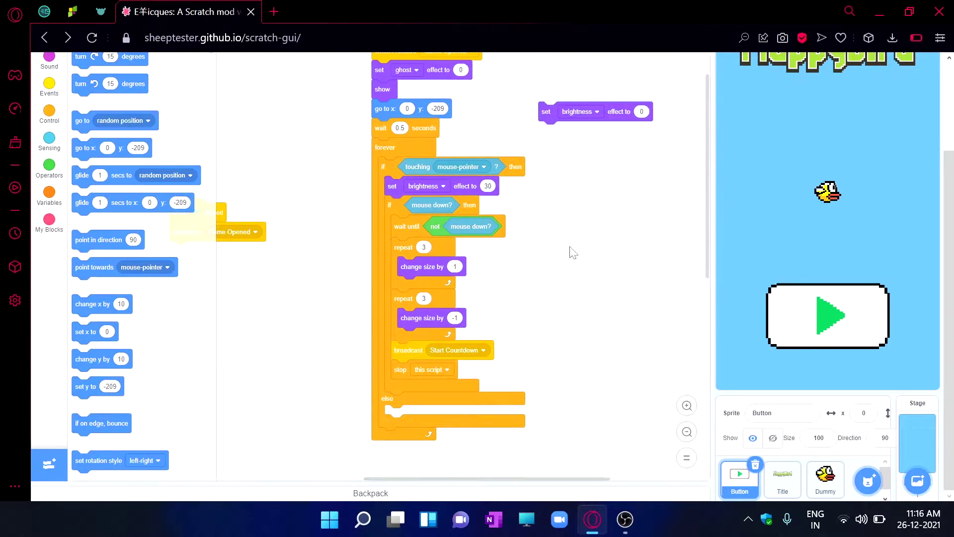
pyautogui.scroll(3, 573, 248)
pyautogui.moveTo(544, 199); pyautogui.dragTo(400, 180)
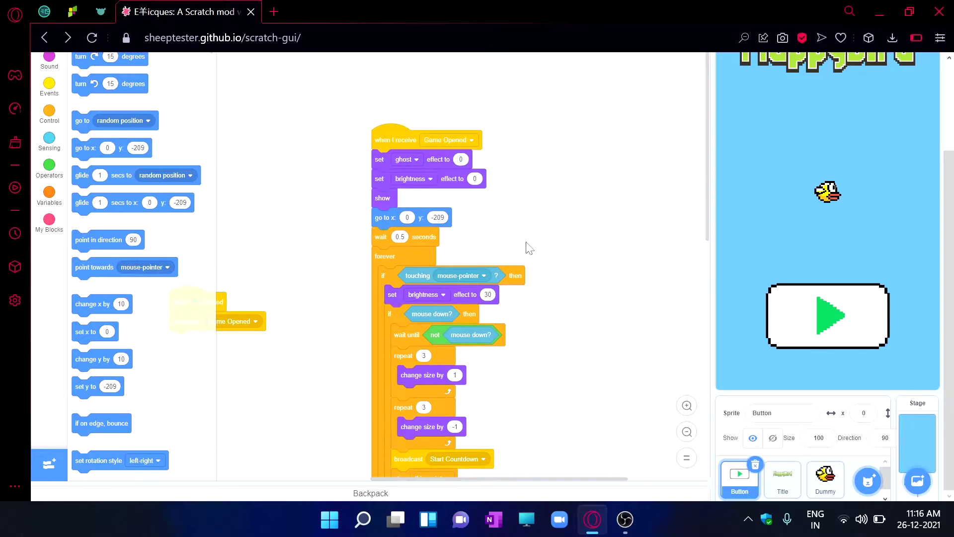
# Delete the set brightness to 30 block from the Button sprite's touching mouse-pointer condition, keeping the nested mouse down block in place
pyautogui.scroll(-3, 525, 241)
pyautogui.moveTo(399, 223); pyautogui.dragTo(625, 173)
pyautogui.moveTo(413, 206); pyautogui.dragTo(124, 224)
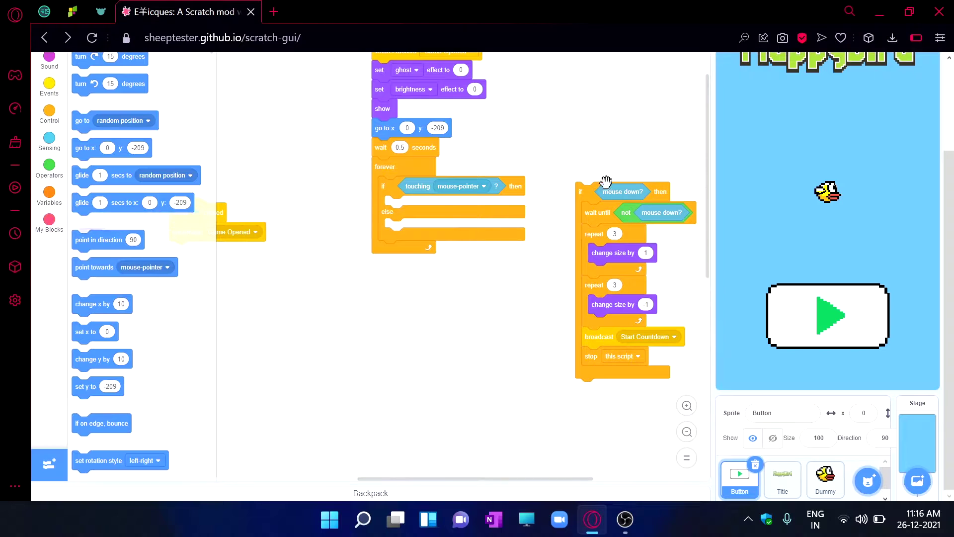
pyautogui.moveTo(616, 188); pyautogui.dragTo(425, 202)
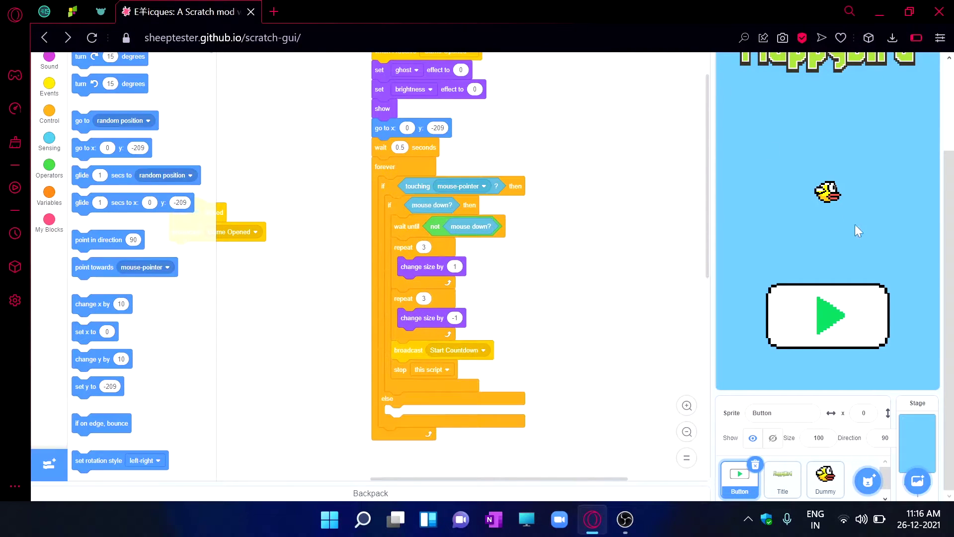
# Run the project again and show the stage in full screen to check the edited buttons
pyautogui.scroll(3, 795, 169)
pyautogui.click(724, 94)
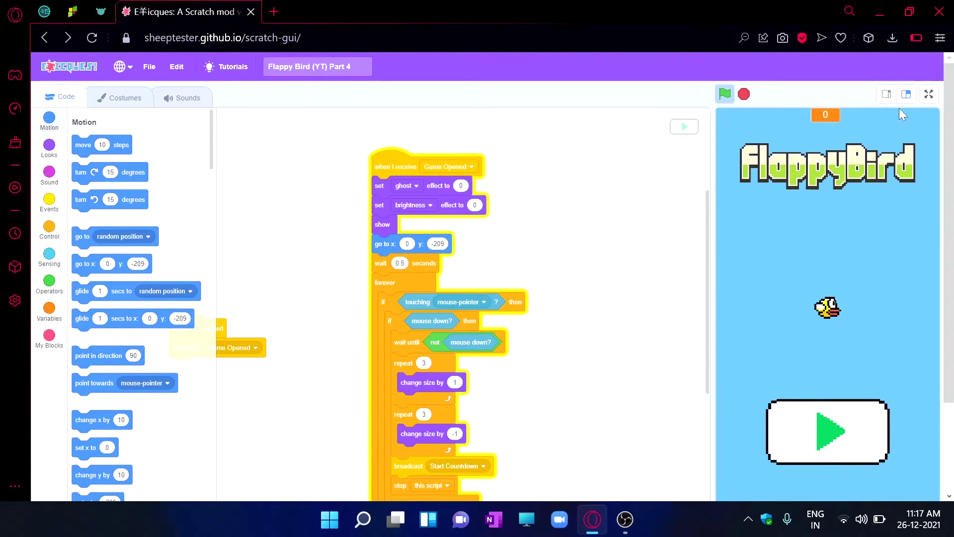
pyautogui.click(929, 94)
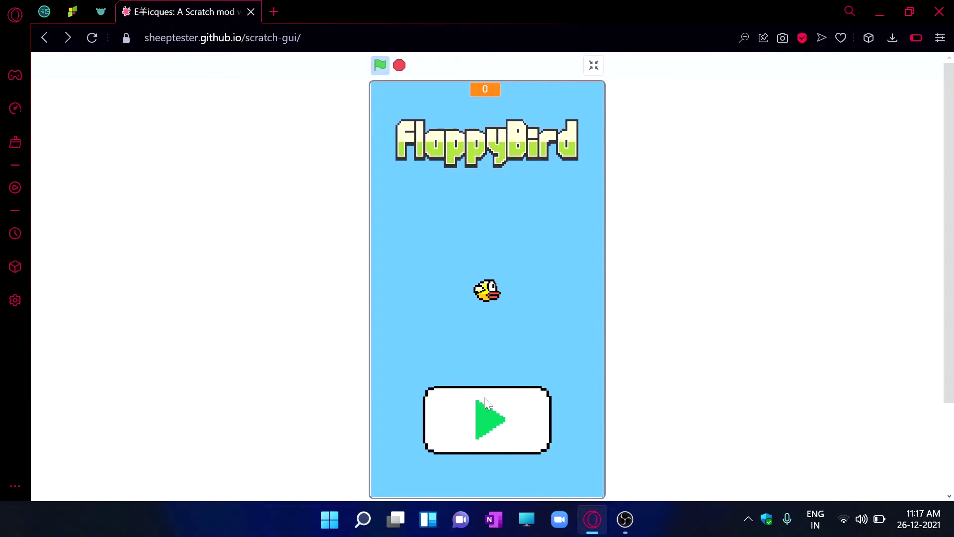
# Play a round of the game to check the Restart and Menu buttons on the lose screen, and leave full screen
pyautogui.click(463, 423)
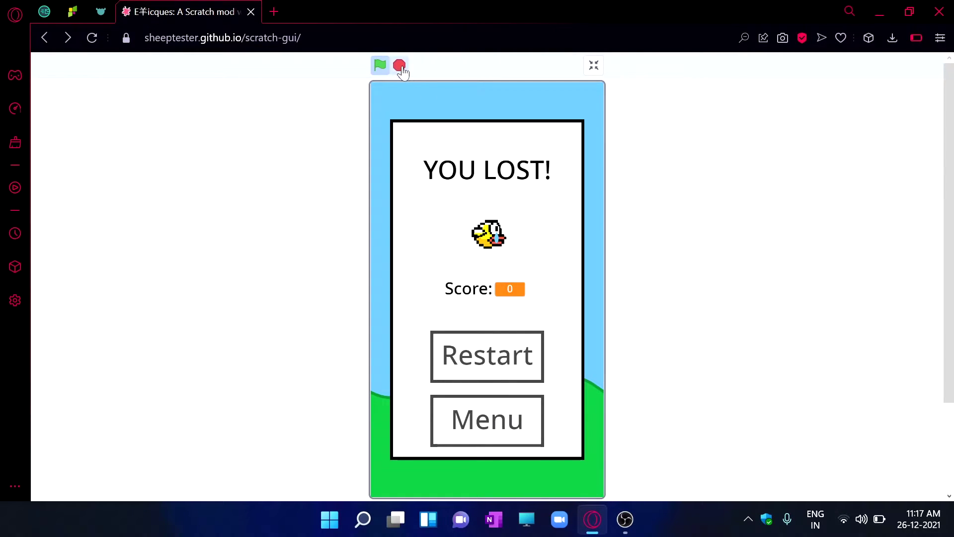
pyautogui.click(593, 65)
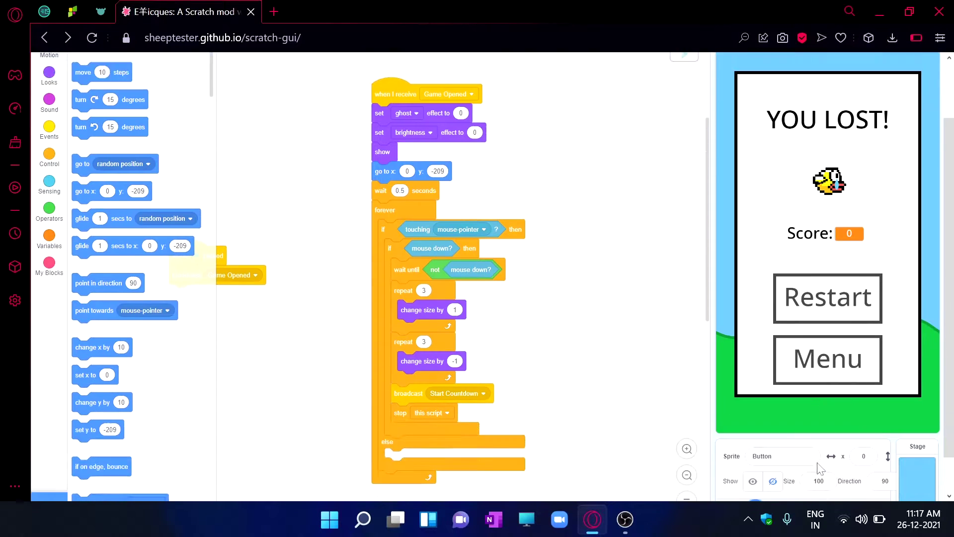
# Set the brightness effect in the Restart sprite's You Lose script to 10, run that block separately, and reattach the blocks below it
pyautogui.click(738, 476)
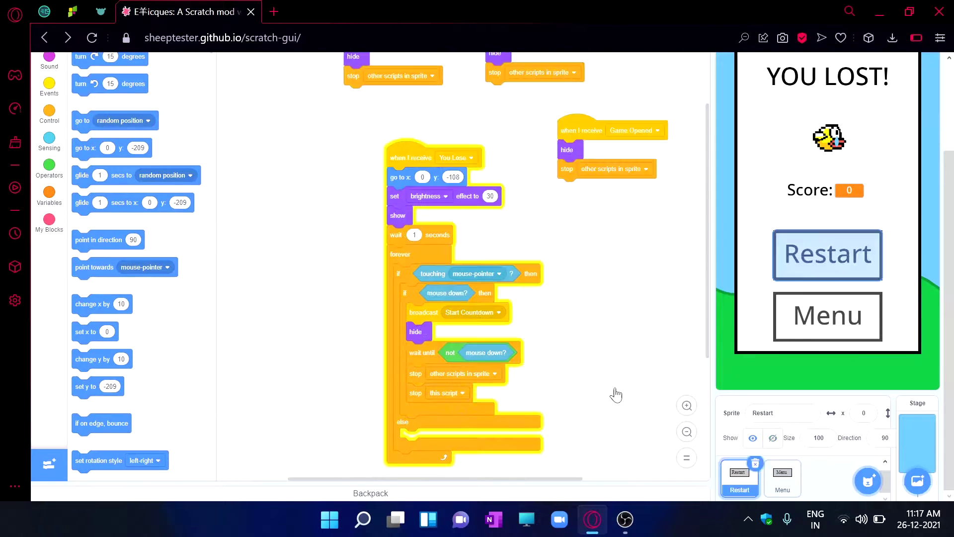
pyautogui.click(495, 231)
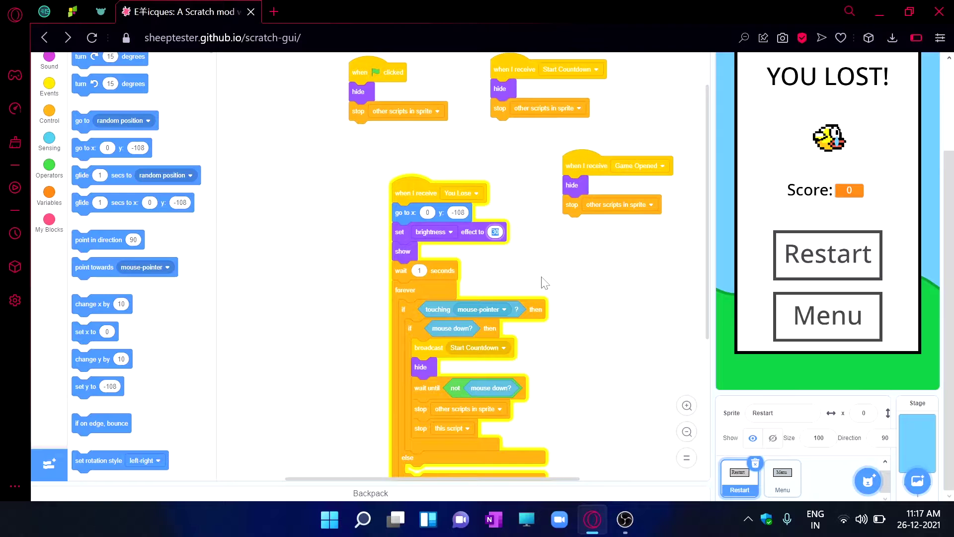
pyautogui.write('2')
pyautogui.write('0')
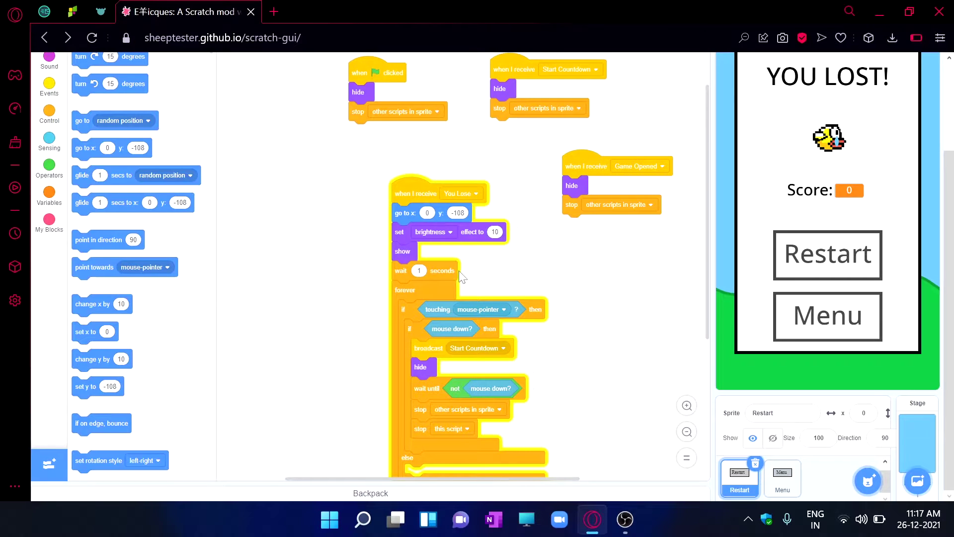
pyautogui.moveTo(407, 253); pyautogui.dragTo(457, 271)
pyautogui.moveTo(401, 241)
pyautogui.mouseDown()
pyautogui.moveTo(352, 272)
pyautogui.moveTo(341, 260)
pyautogui.moveTo(404, 230)
pyautogui.mouseUp()
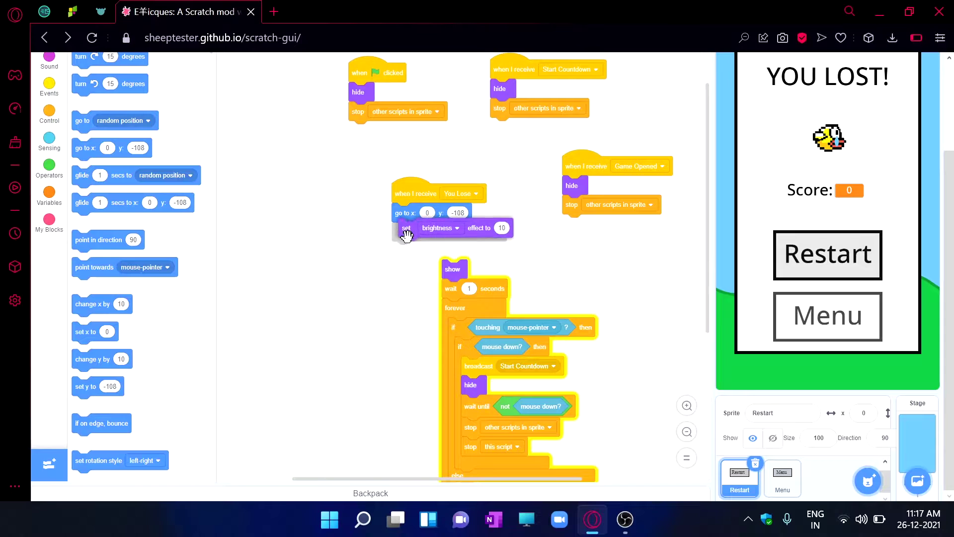
pyautogui.moveTo(447, 273); pyautogui.dragTo(385, 256)
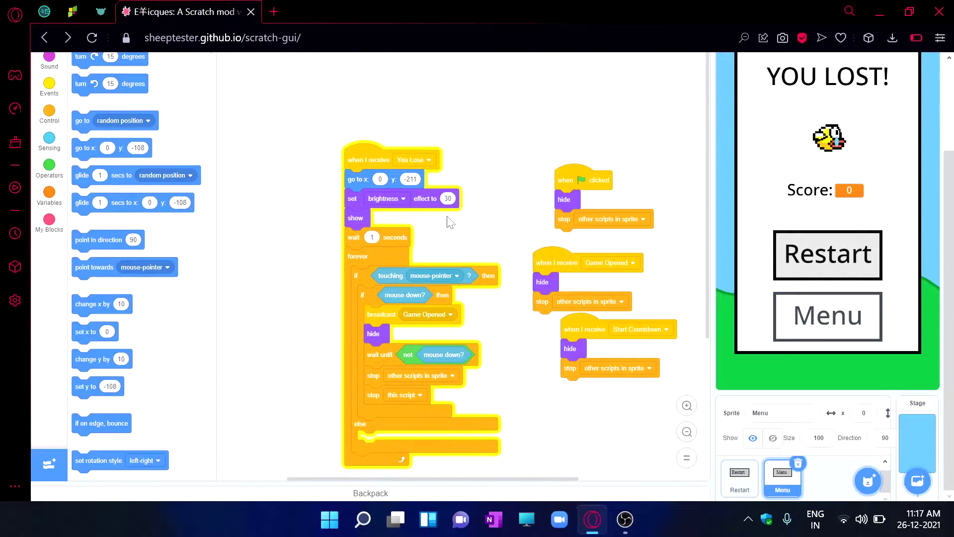
# Set the brightness effect in the Menu sprite's You Lose script to 10, run that block separately, and reattach the blocks below it
pyautogui.click(449, 199)
pyautogui.write('10')
pyautogui.moveTo(364, 222); pyautogui.dragTo(421, 241)
pyautogui.moveTo(363, 194)
pyautogui.mouseDown()
pyautogui.moveTo(333, 215)
pyautogui.moveTo(379, 194)
pyautogui.mouseUp()
pyautogui.moveTo(413, 237); pyautogui.dragTo(372, 215)
# Test the game in full screen using the Menu, Play and Restart buttons, rerun and stop the project, and leave full screen
pyautogui.scroll(3, 911, 251)
pyautogui.click(926, 95)
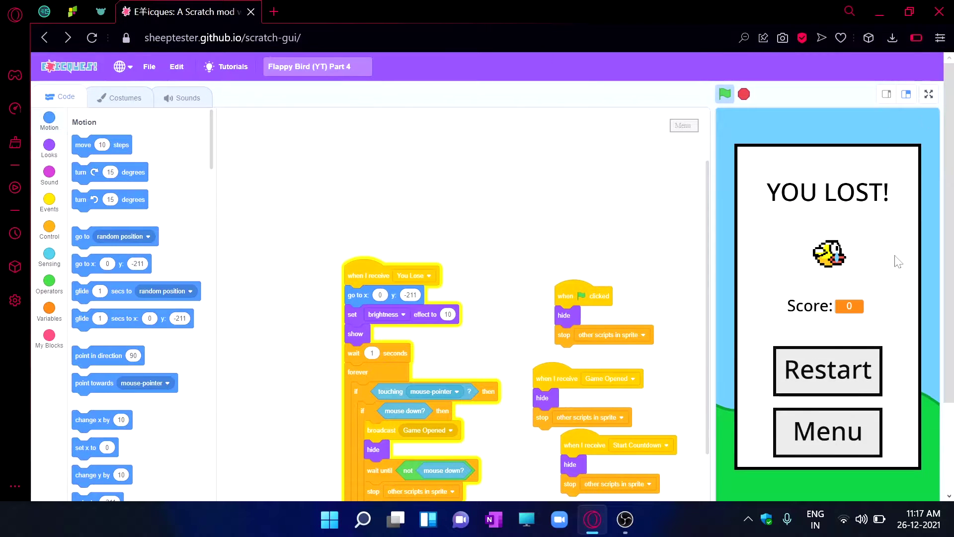
pyautogui.click(489, 417)
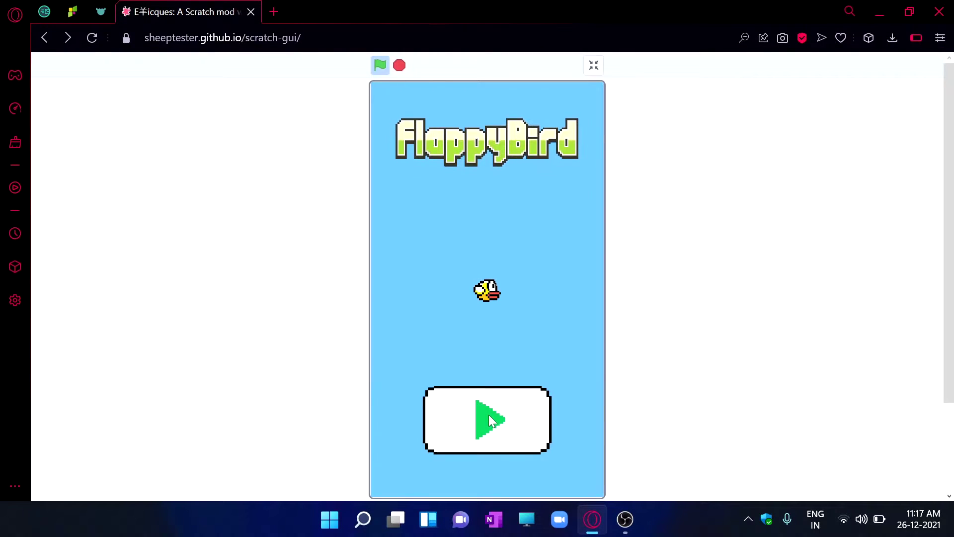
pyautogui.click(499, 425)
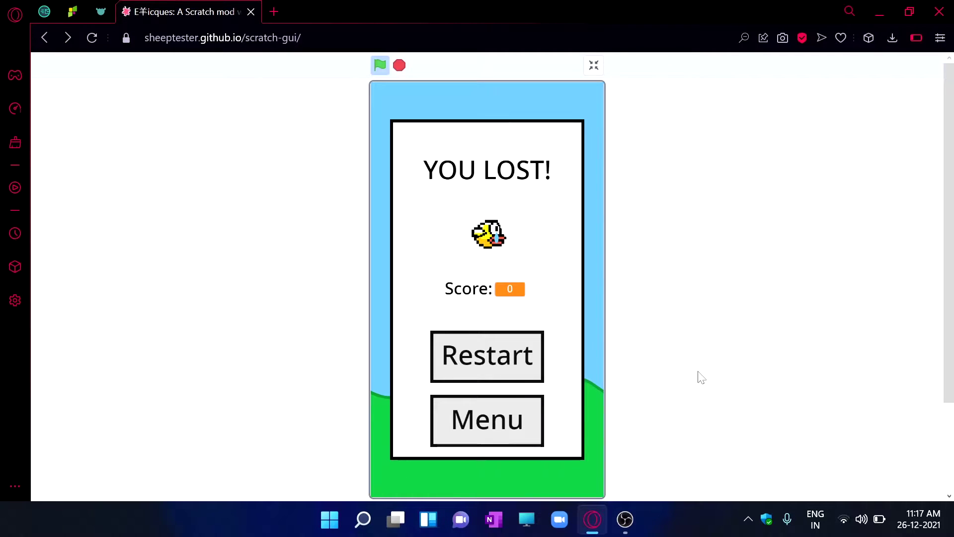
pyautogui.click(494, 360)
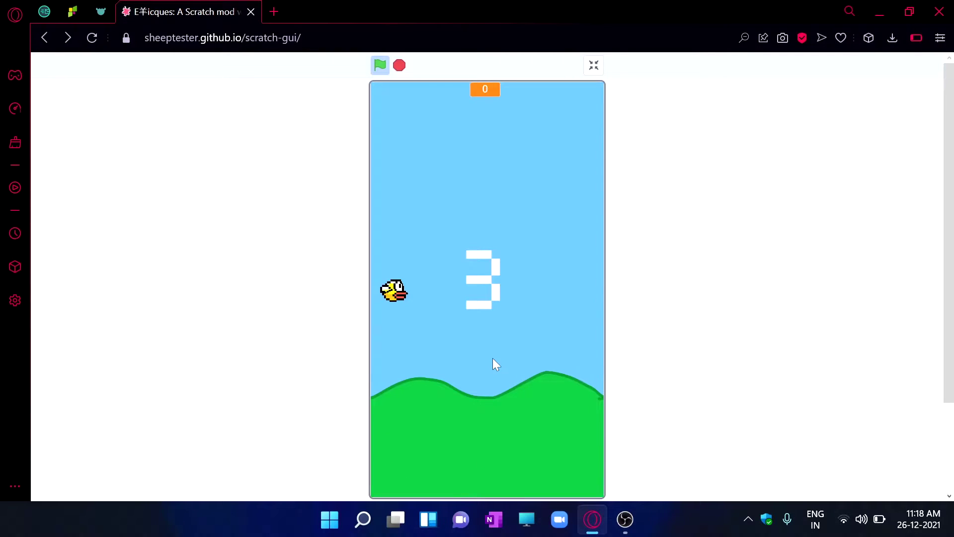
pyautogui.click(376, 64)
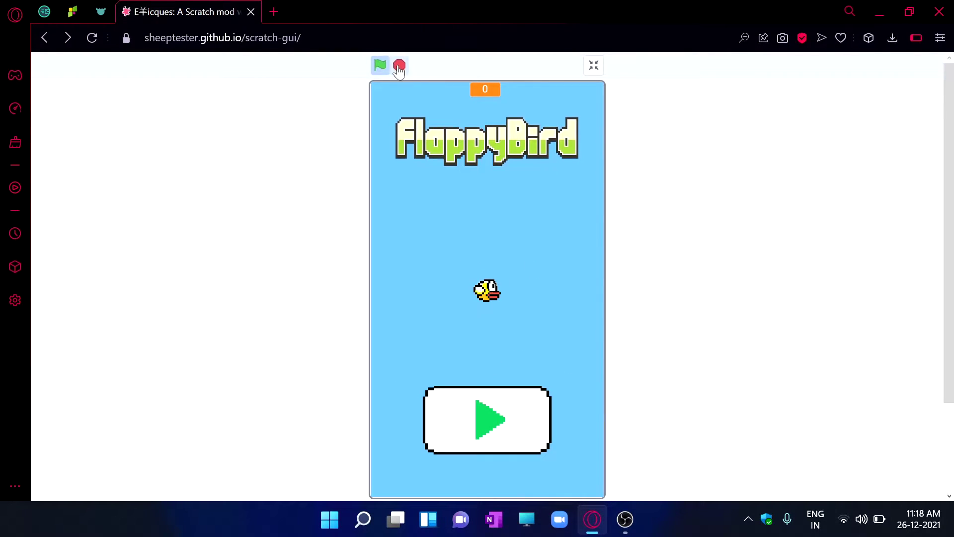
pyautogui.click(593, 67)
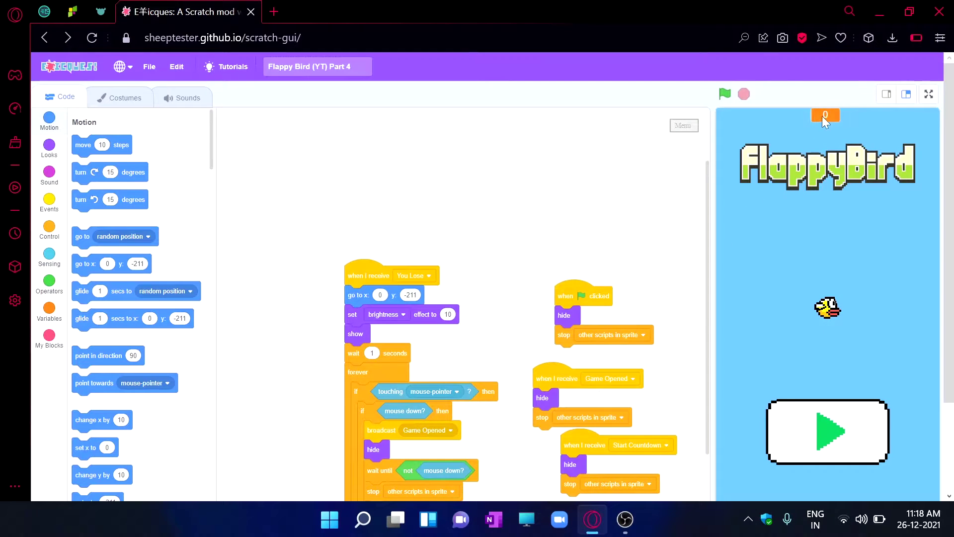
# In the Stage's green flag script, add a hide variable Score block between the hide variable Final Score block and the forever loop
pyautogui.scroll(-3, 883, 303)
pyautogui.click(917, 440)
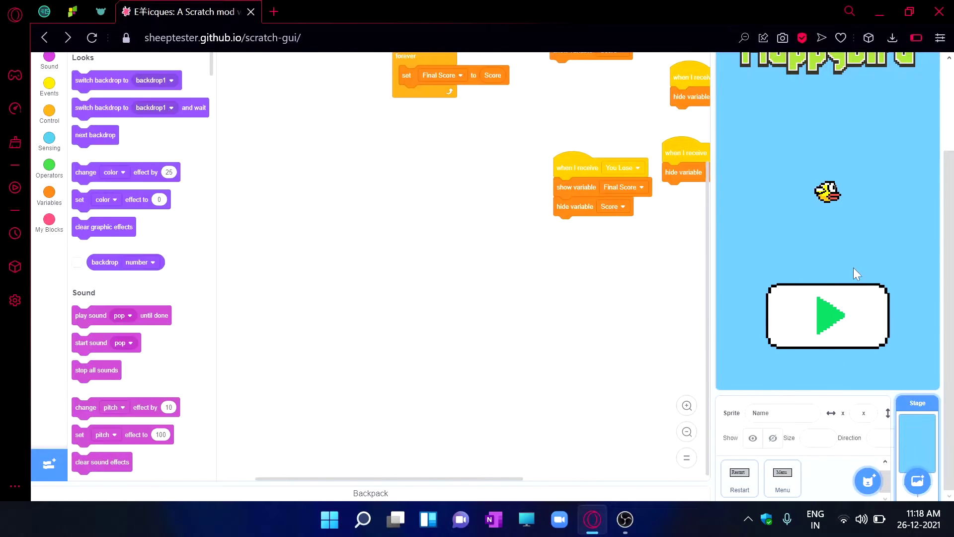
pyautogui.scroll(3, 854, 270)
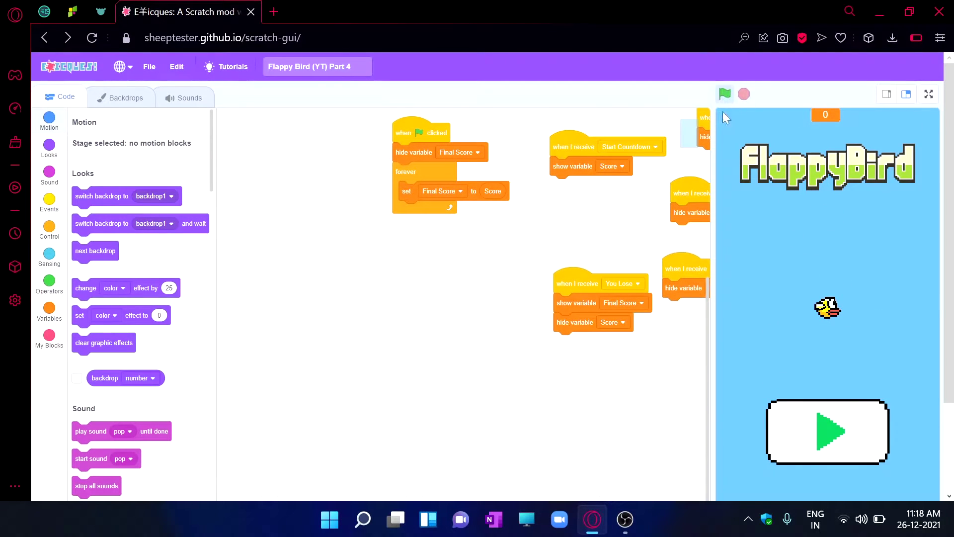
pyautogui.moveTo(540, 321); pyautogui.dragTo(491, 392)
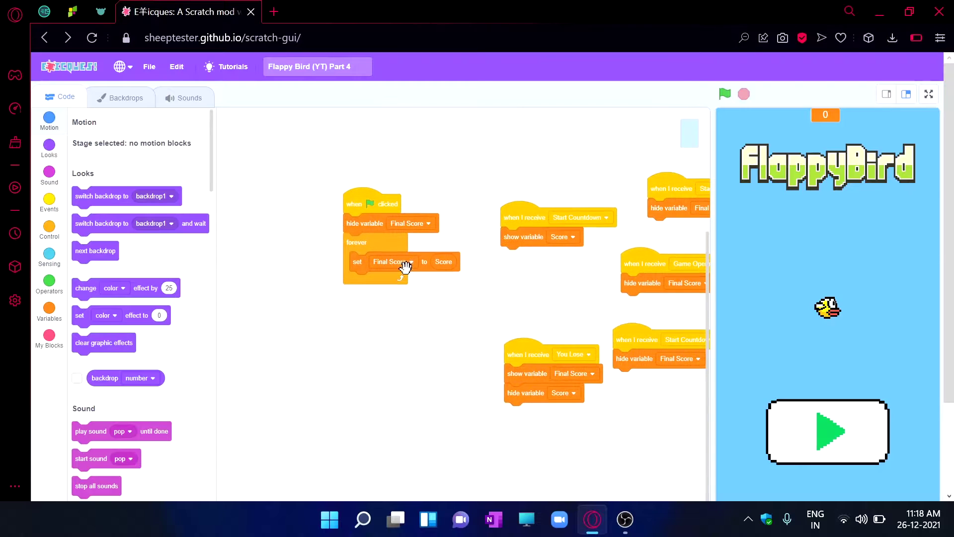
pyautogui.click(49, 311)
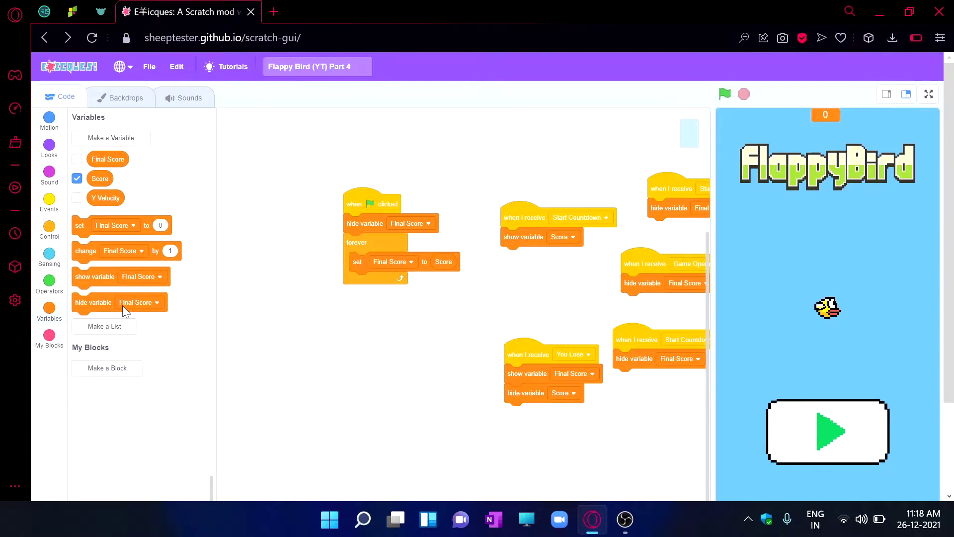
pyautogui.scroll(-1, 678, 380)
pyautogui.scroll(-2, 721, 415)
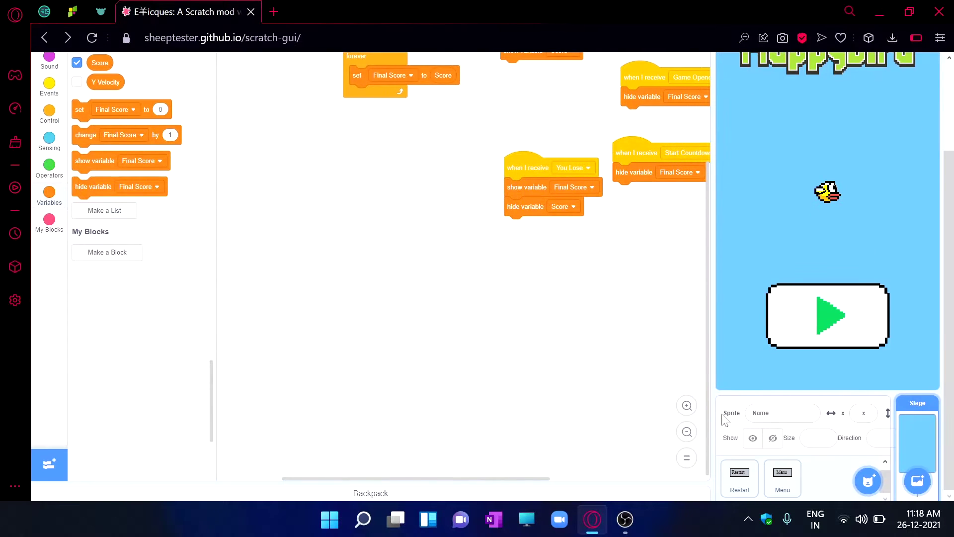
pyautogui.scroll(2, 877, 202)
pyautogui.scroll(2, 399, 274)
pyautogui.hscroll(1, 400, 275)
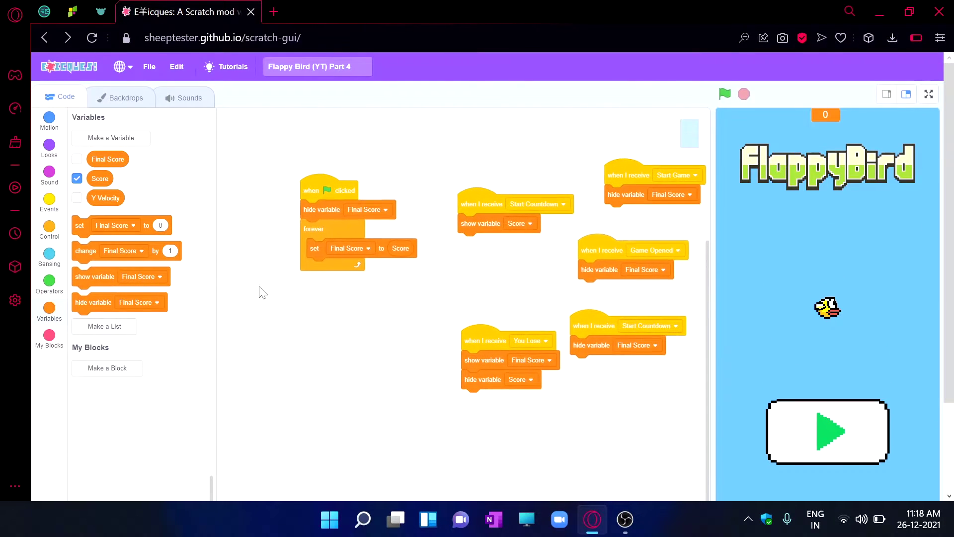
pyautogui.moveTo(108, 301); pyautogui.dragTo(336, 230)
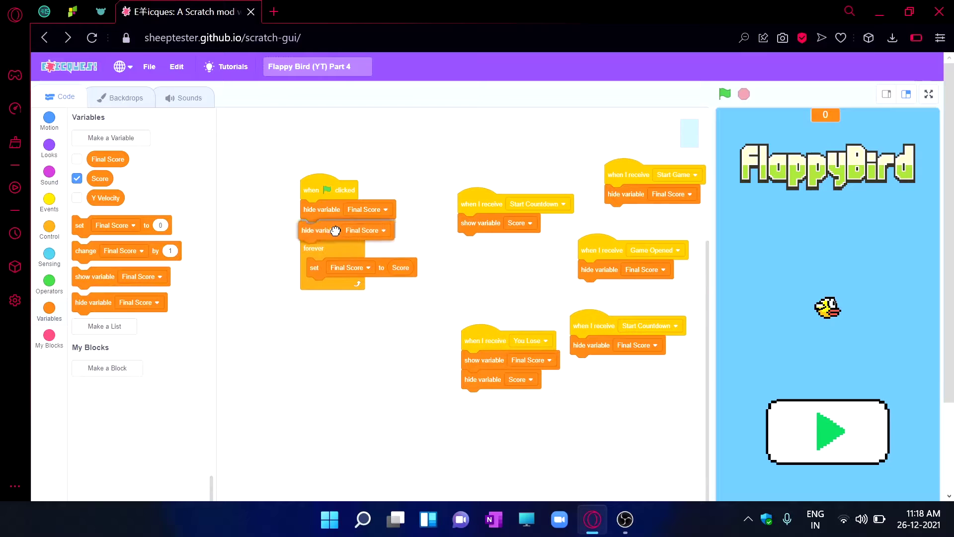
pyautogui.click(375, 228)
pyautogui.click(366, 271)
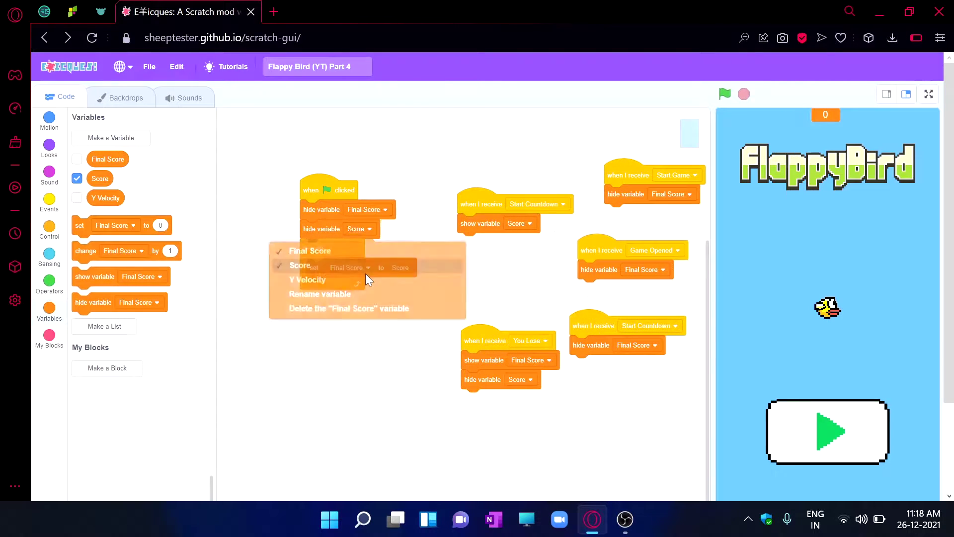
# Run and stop the project to check the score display on the title screen
pyautogui.click(725, 94)
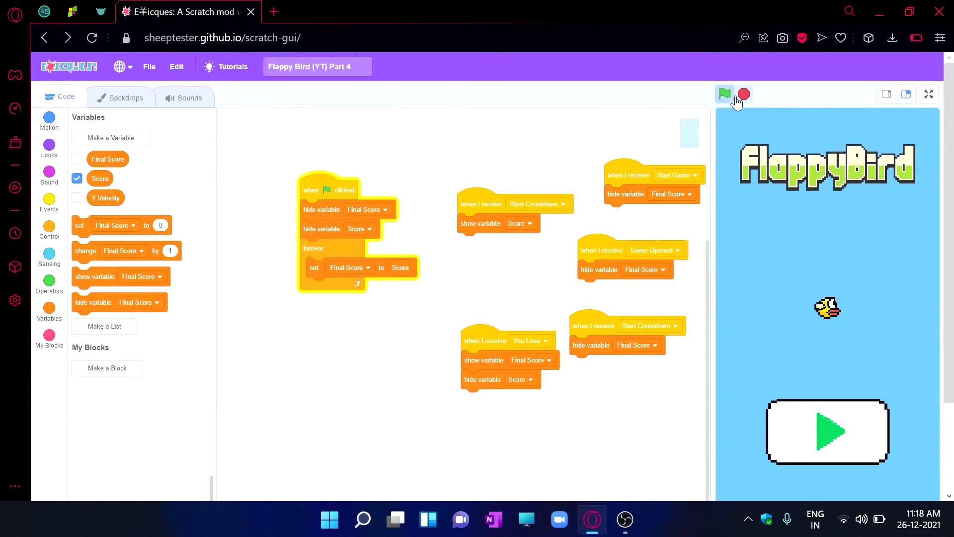
pyautogui.click(739, 99)
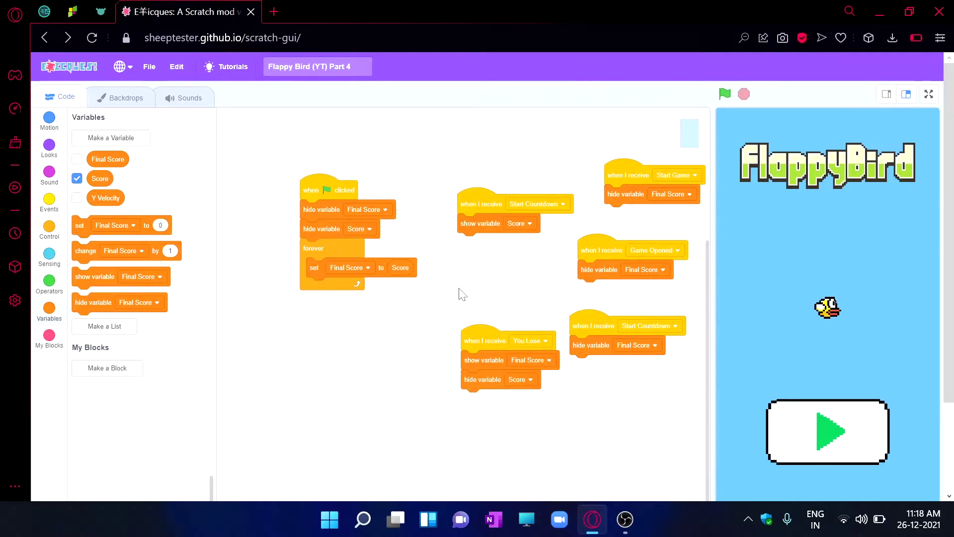
pyautogui.moveTo(456, 273); pyautogui.dragTo(419, 312)
pyautogui.scroll(-1, 419, 312)
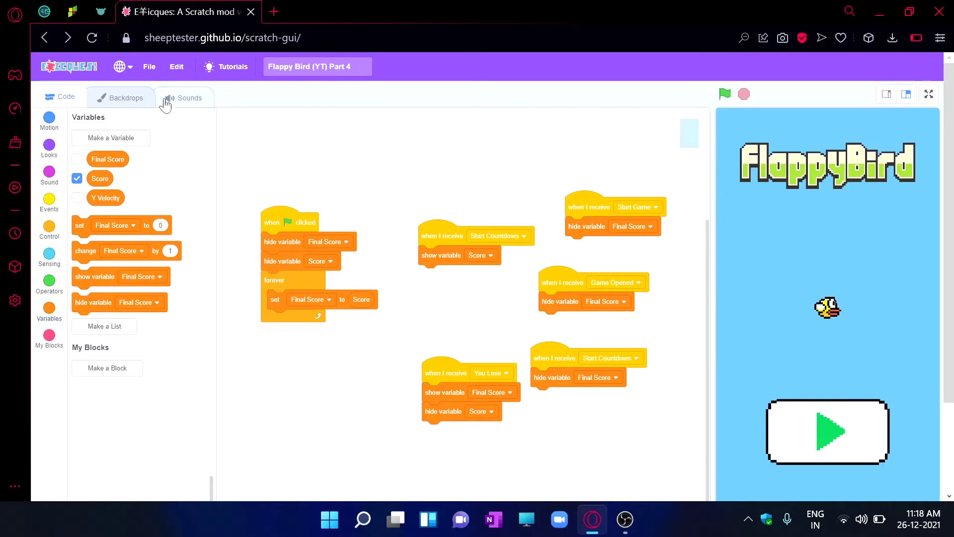
# Save the project to the computer as Flappy Bird (YT) Part 4.sb3
pyautogui.click(150, 69)
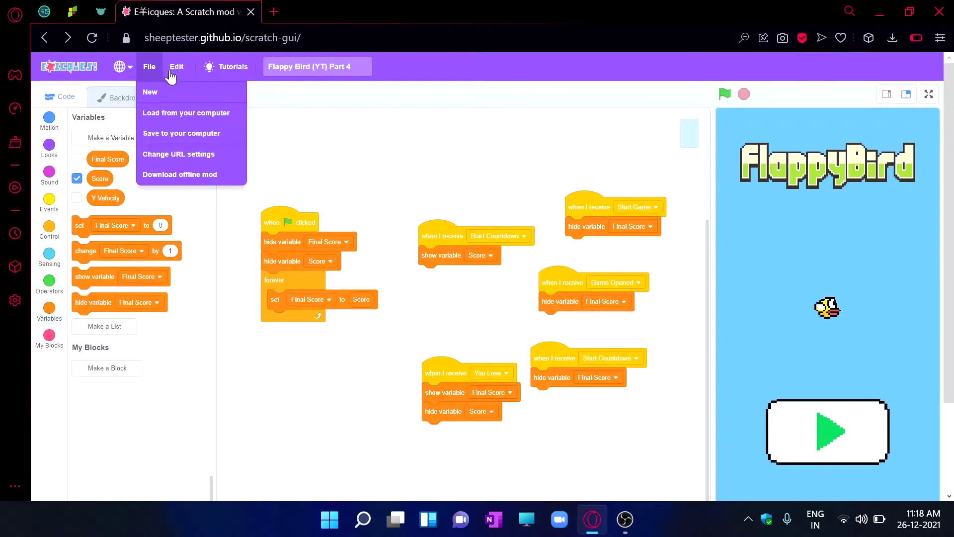
pyautogui.click(205, 134)
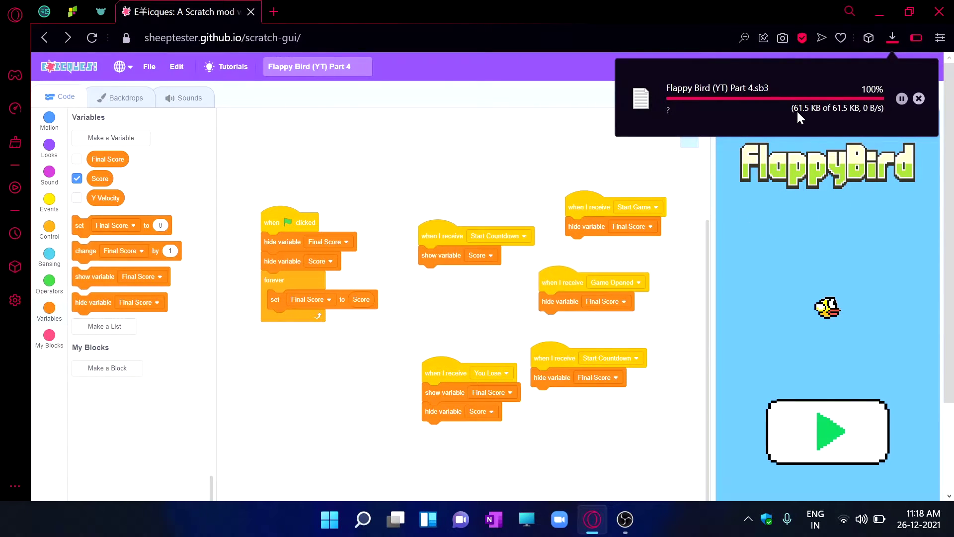
pyautogui.click(485, 150)
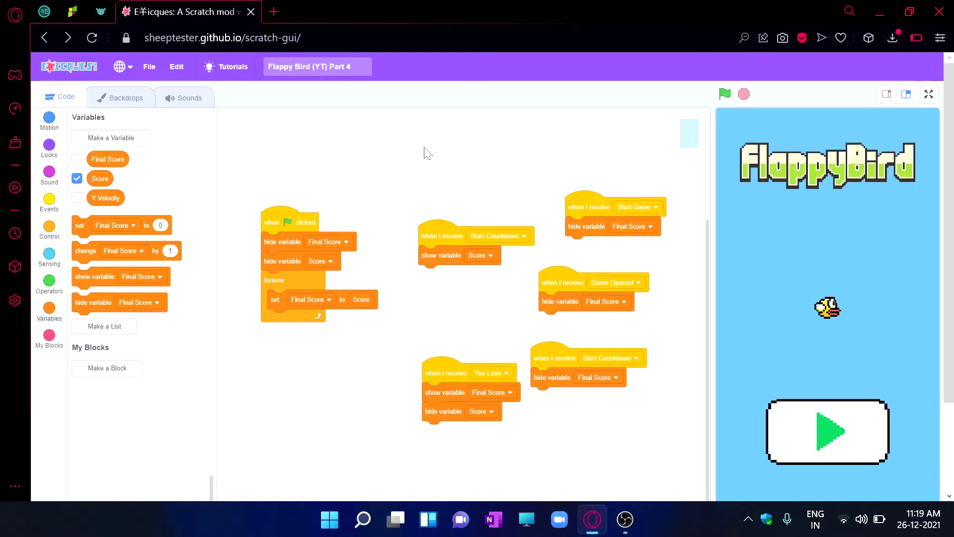
# Switch to Project HTMLifier and select Flappy Bird (YT) Part 4.sb3 from the computer as the project to convert
pyautogui.click(103, 11)
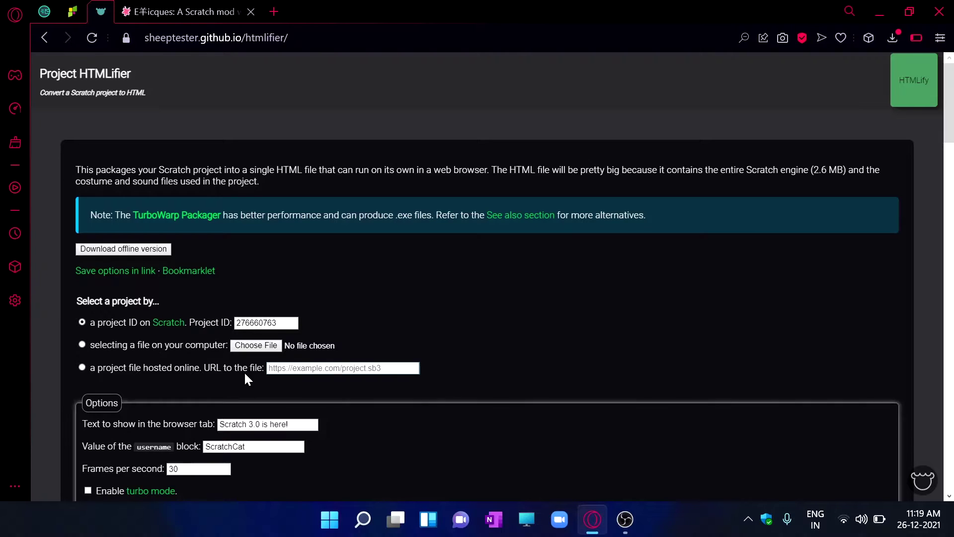
pyautogui.scroll(-2, 597, 396)
pyautogui.scroll(2, 510, 282)
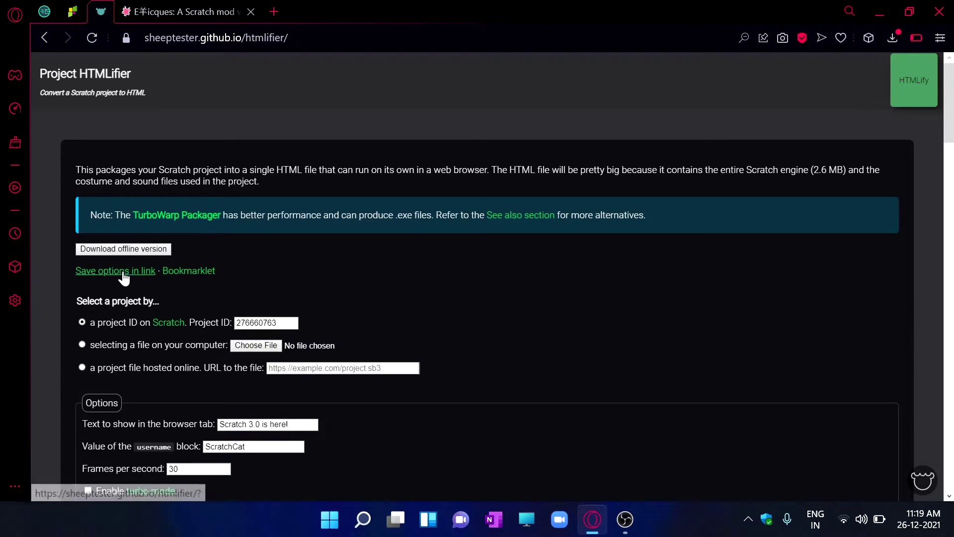
pyautogui.moveTo(75, 301); pyautogui.dragTo(160, 303)
pyautogui.click(254, 282)
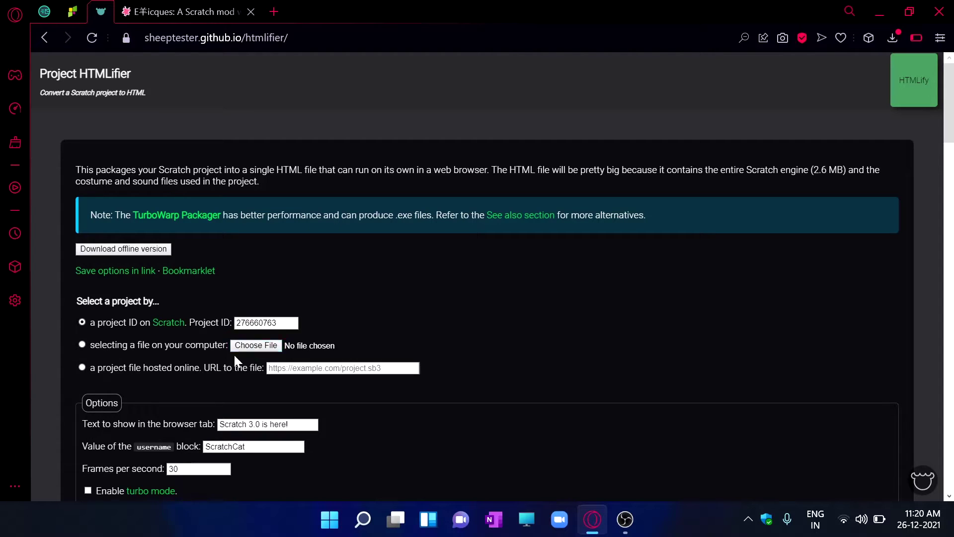
pyautogui.click(150, 344)
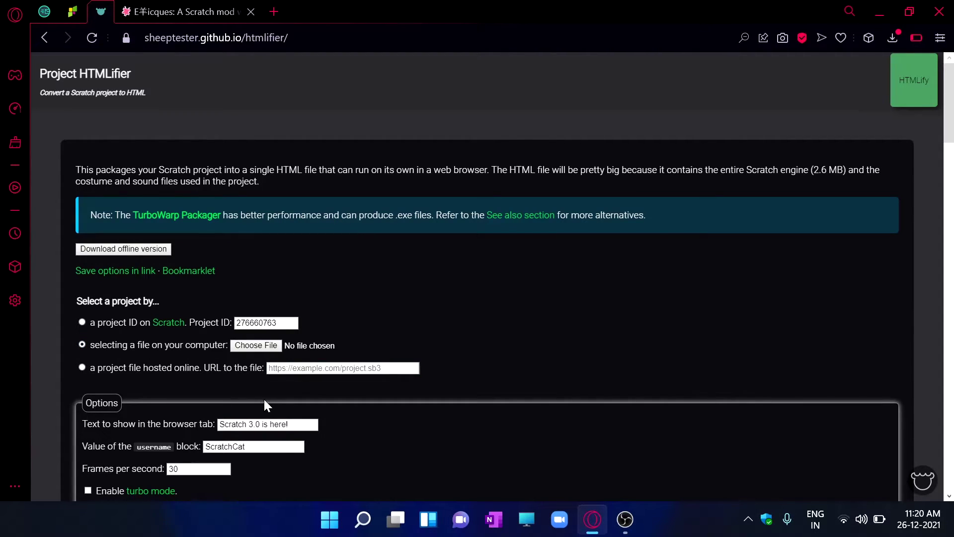
pyautogui.click(264, 351)
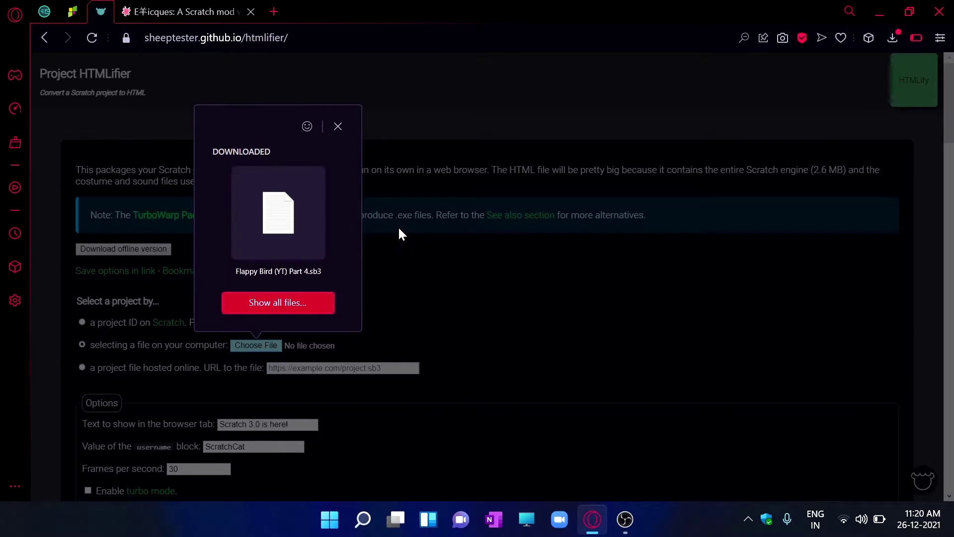
pyautogui.click(259, 205)
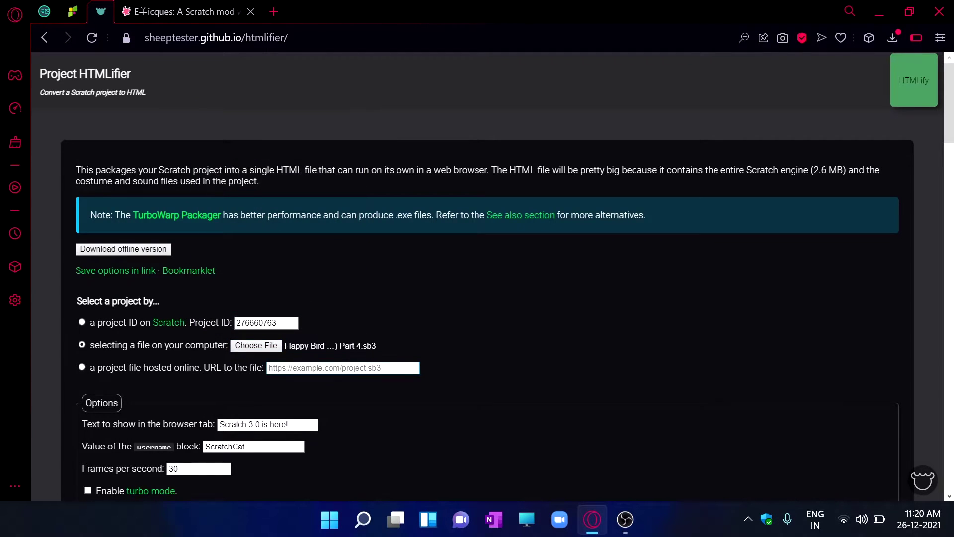
# Change the loading progress bar's colour from cyan to a darker teal
pyautogui.scroll(-5, 322, 469)
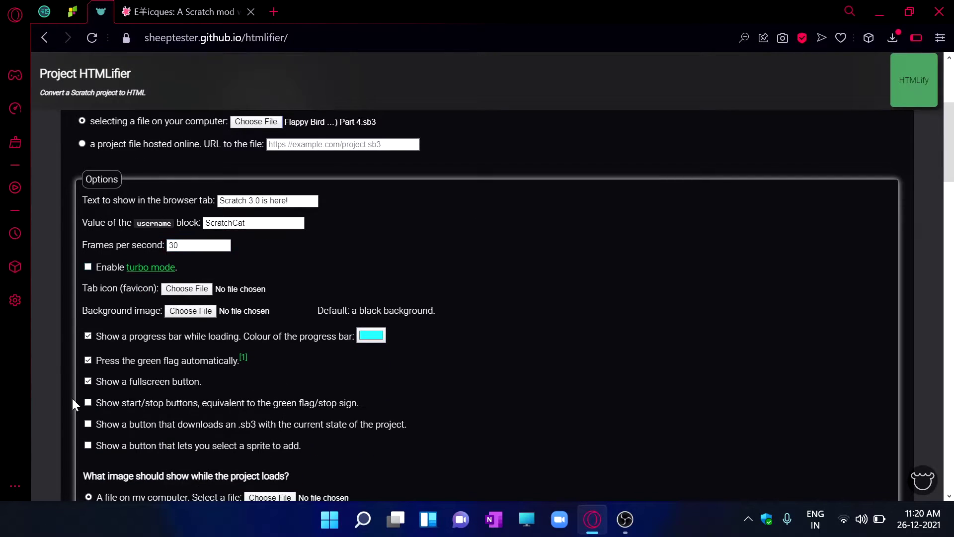
pyautogui.scroll(-2, 258, 306)
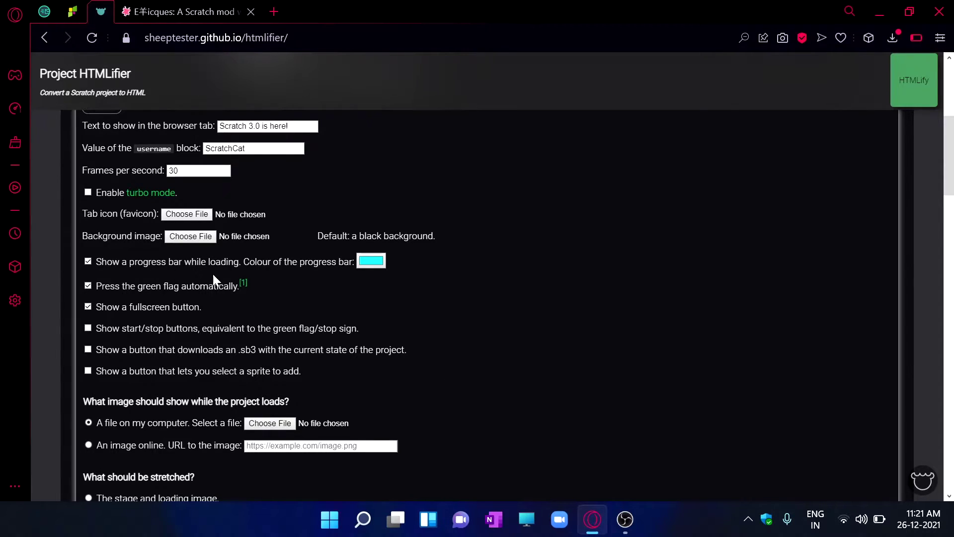
pyautogui.click(375, 262)
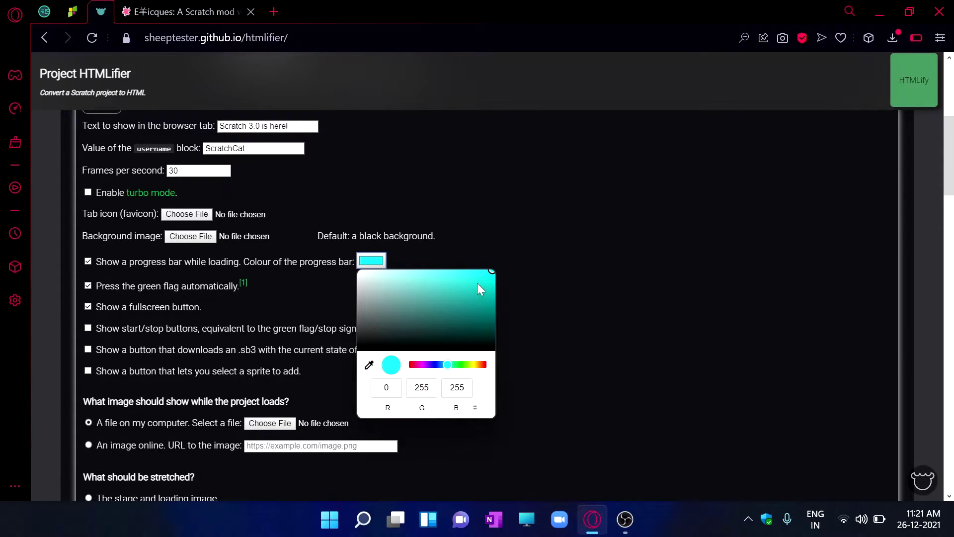
pyautogui.click(448, 365)
pyautogui.moveTo(450, 367); pyautogui.dragTo(450, 365)
pyautogui.moveTo(489, 279); pyautogui.dragTo(488, 300)
pyautogui.click(536, 281)
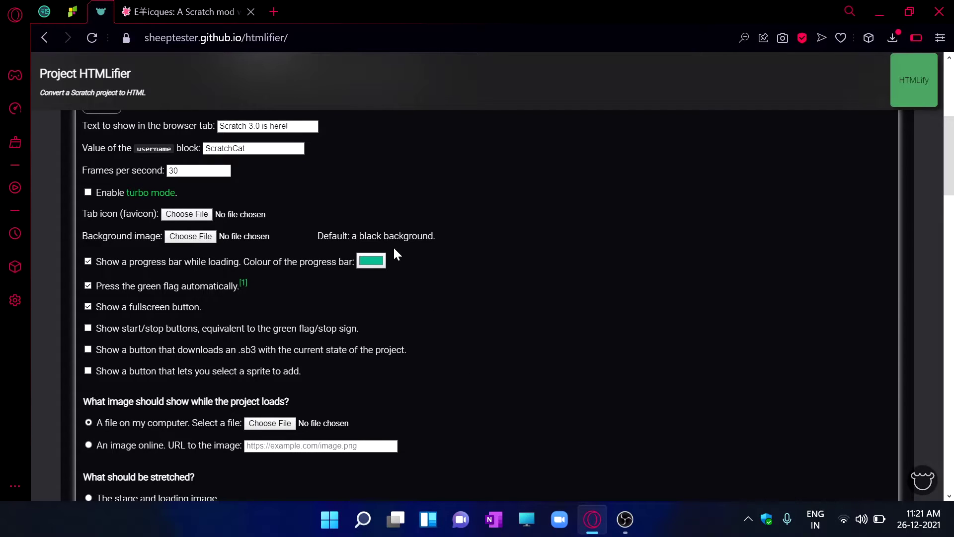
# Enable the option to show start/stop buttons equivalent to the green flag and stop sign
pyautogui.moveTo(160, 328)
pyautogui.mouseDown()
pyautogui.moveTo(172, 336)
pyautogui.moveTo(165, 329)
pyautogui.mouseUp()
pyautogui.moveTo(276, 328); pyautogui.dragTo(343, 329)
pyautogui.click(271, 328)
pyautogui.click(171, 326)
pyautogui.scroll(-2, 443, 238)
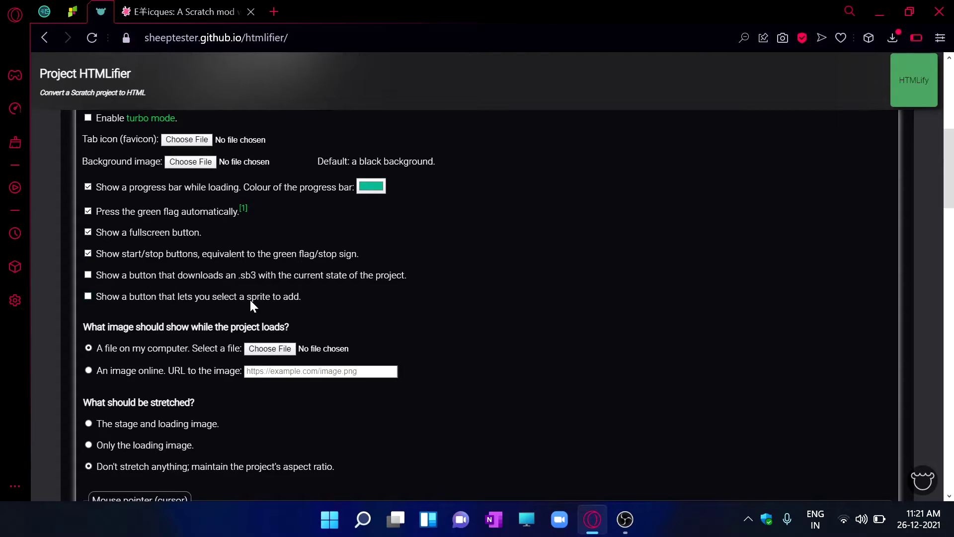
# Review the options for the loading image, what should be stretched, and the mouse pointer style
pyautogui.scroll(-2, 237, 259)
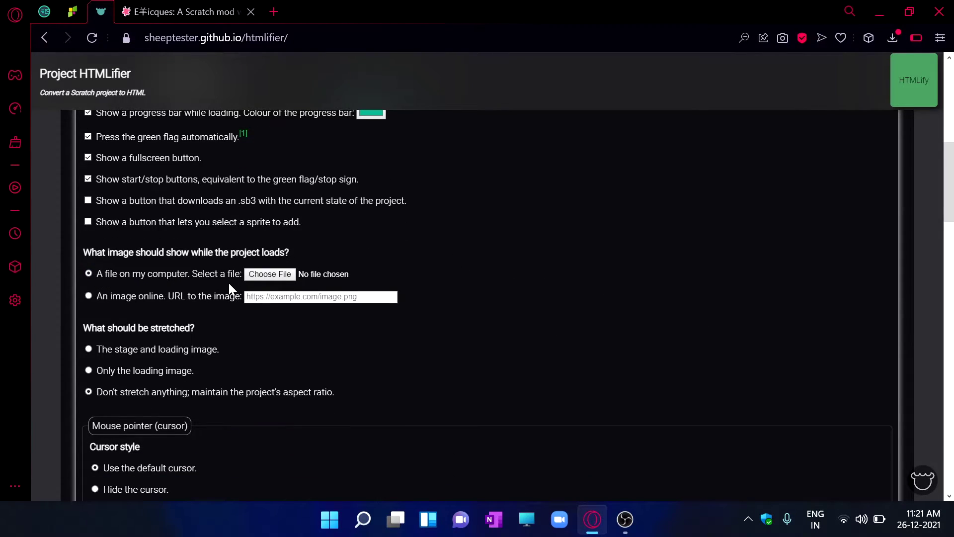
pyautogui.moveTo(91, 252); pyautogui.dragTo(224, 247)
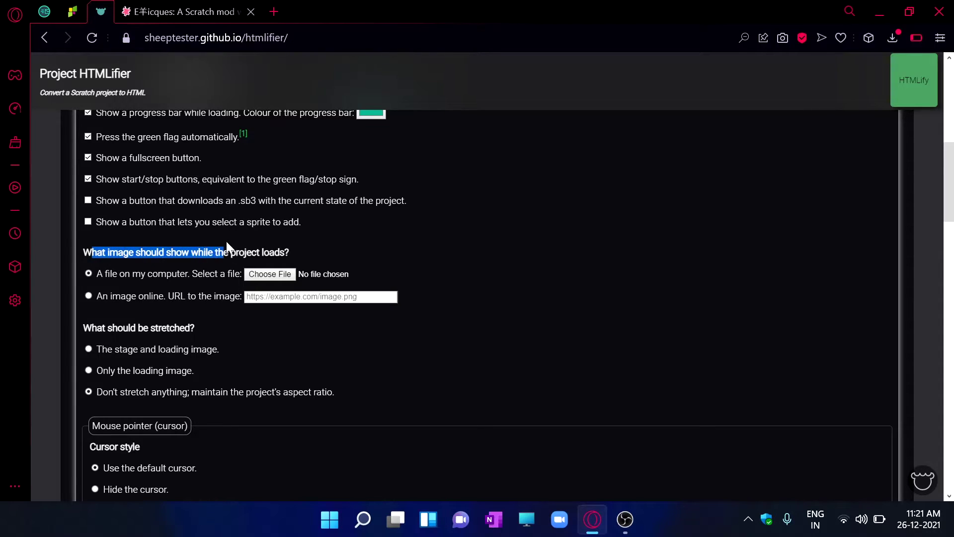
pyautogui.moveTo(281, 242); pyautogui.dragTo(284, 243)
pyautogui.click(326, 247)
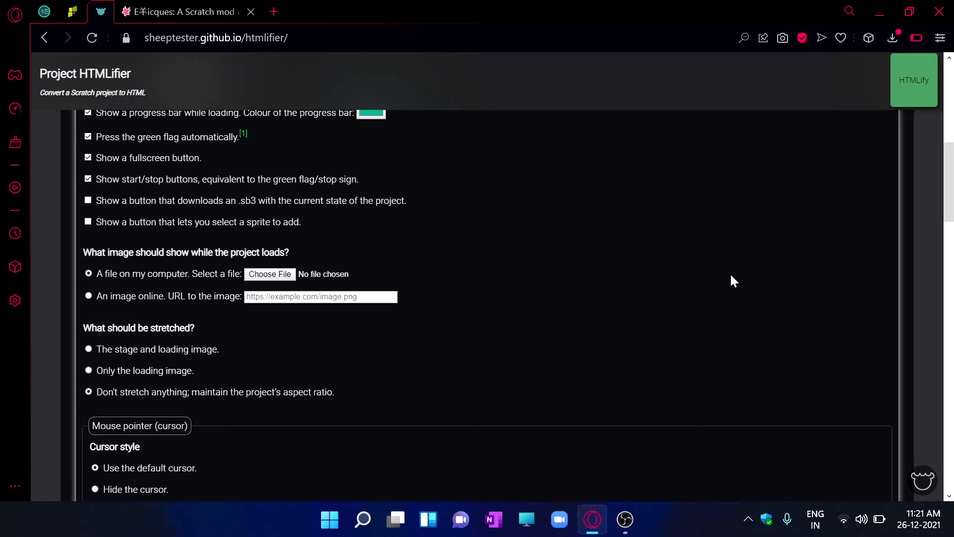
pyautogui.scroll(-2, 746, 271)
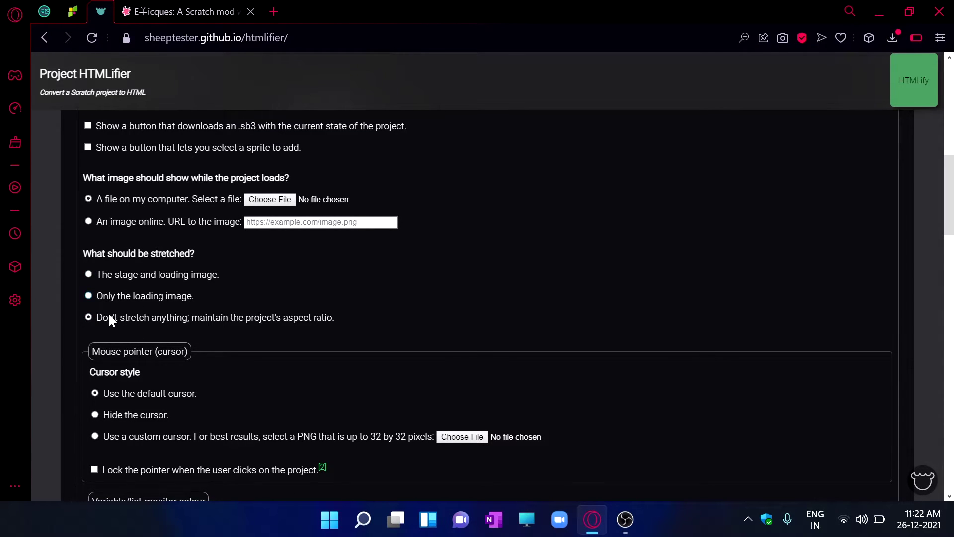
pyautogui.scroll(-2, 145, 296)
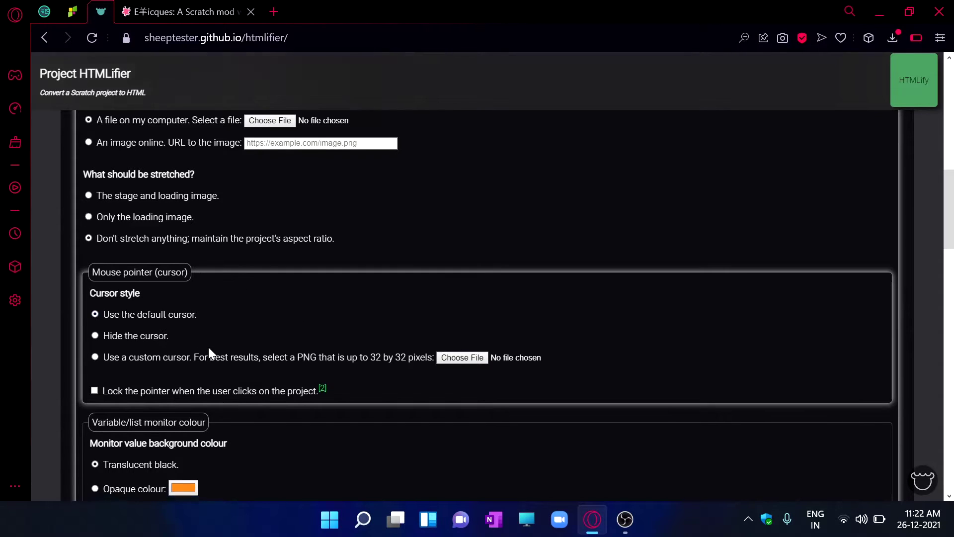
pyautogui.scroll(-3, 130, 213)
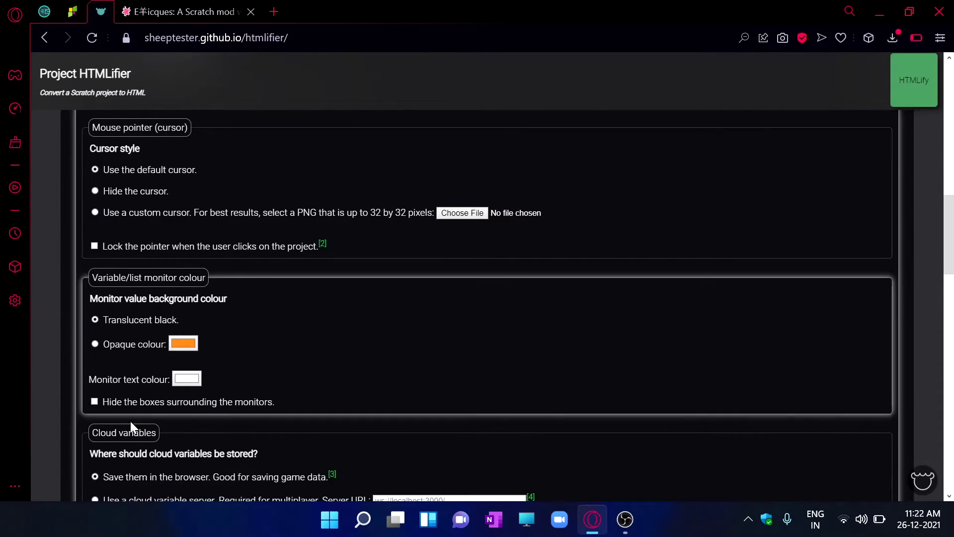
# Set the monitor value background to the opaque orange colour
pyautogui.scroll(-2, 131, 418)
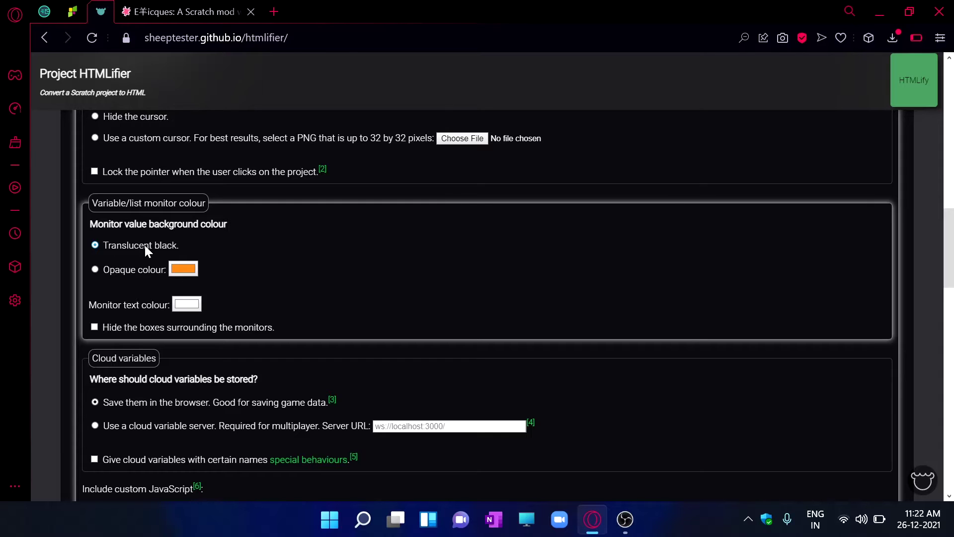
pyautogui.click(188, 269)
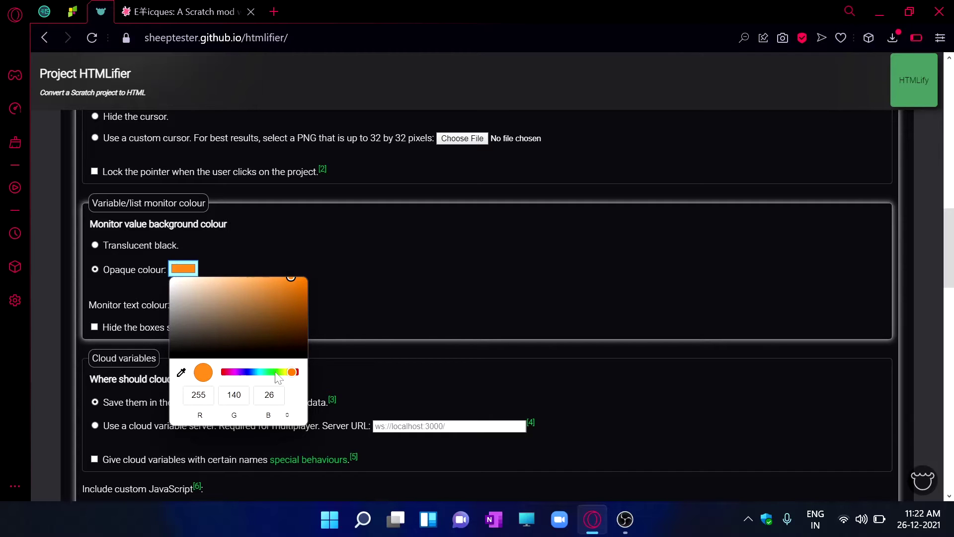
pyautogui.click(359, 282)
# Examine the cloud variable, custom JavaScript and E羊icques (modded) options, including the stage width
pyautogui.scroll(-2, 326, 299)
pyautogui.scroll(-3, 330, 223)
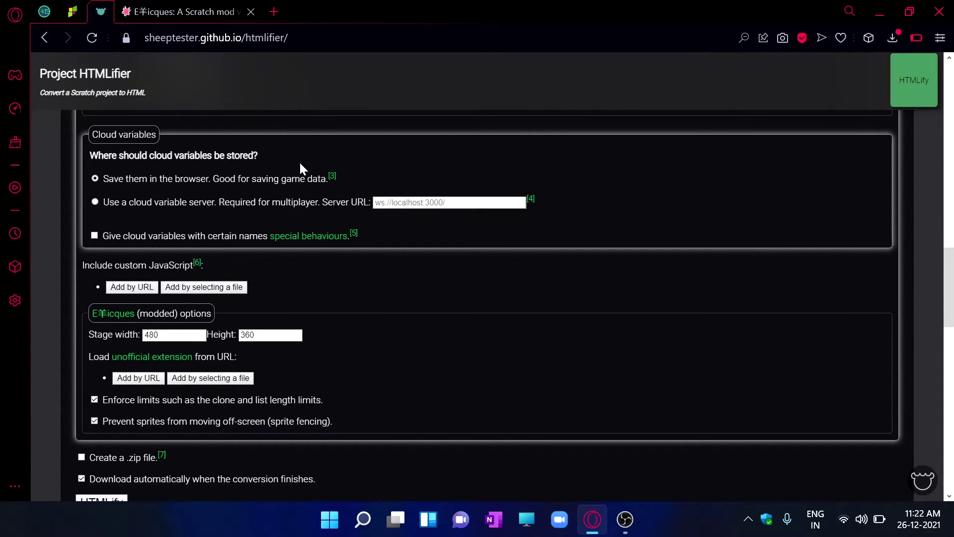
pyautogui.scroll(-2, 305, 163)
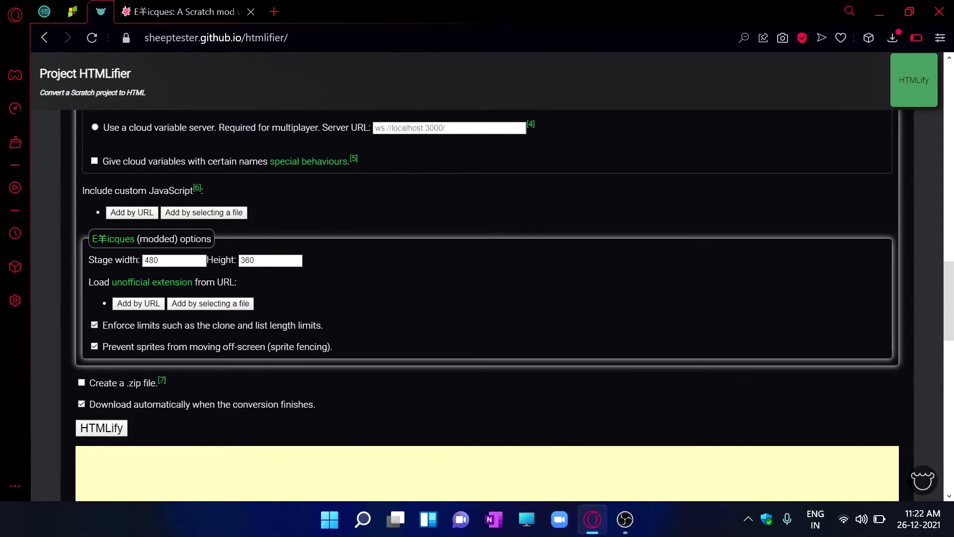
pyautogui.moveTo(139, 239); pyautogui.dragTo(216, 234)
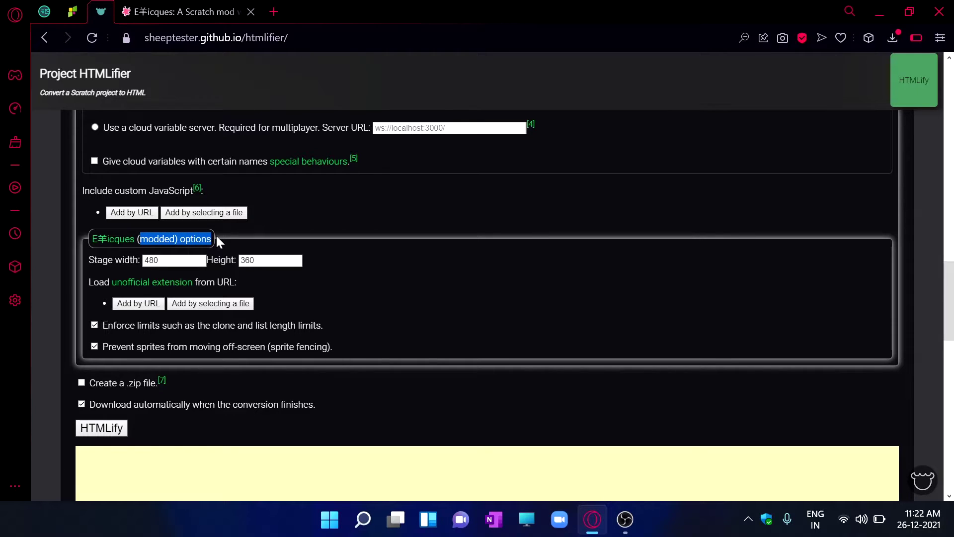
pyautogui.click(577, 253)
pyautogui.moveTo(161, 261); pyautogui.dragTo(140, 259)
# Switch to the E羊icques editor, leave the open project and bring up the URL settings page
pyautogui.click(194, 3)
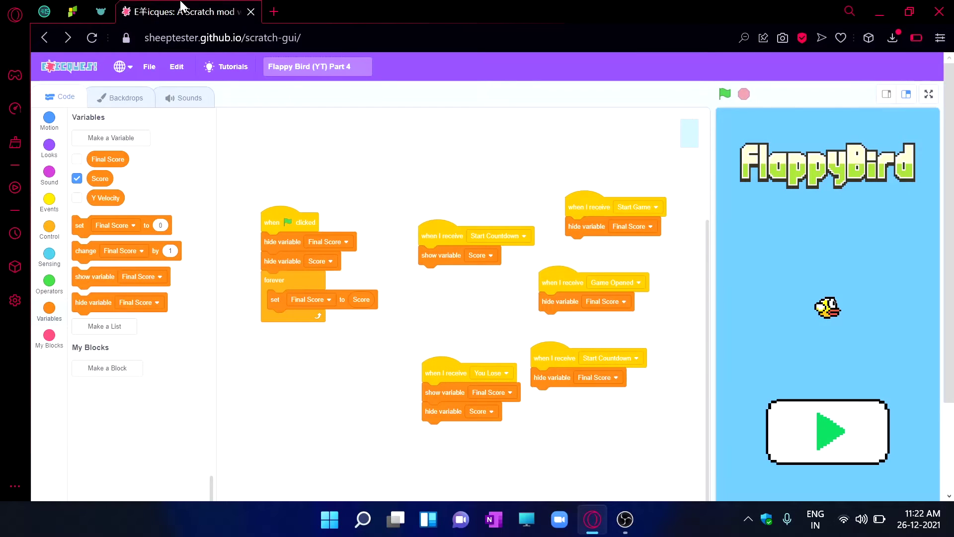
pyautogui.click(107, 12)
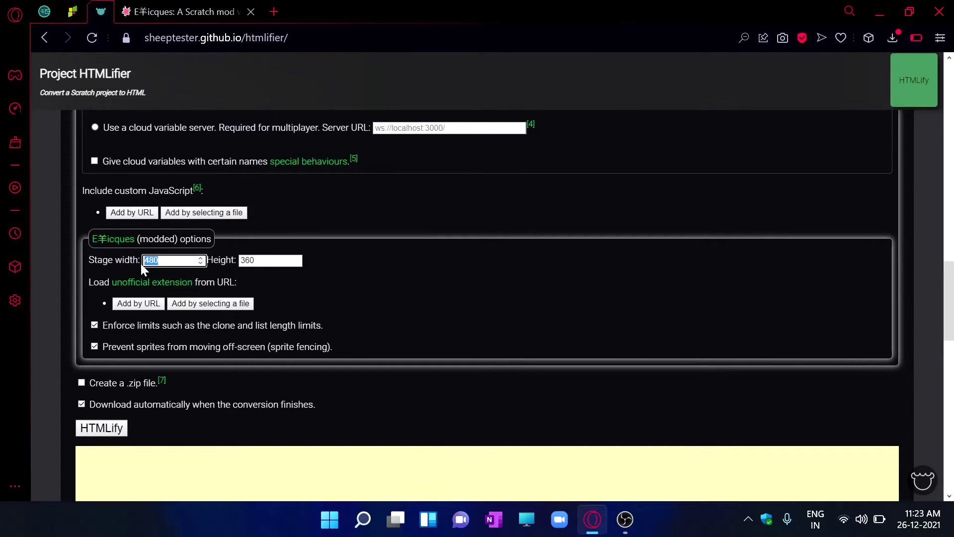
pyautogui.click(192, 7)
pyautogui.scroll(-3, 886, 277)
pyautogui.scroll(3, 887, 273)
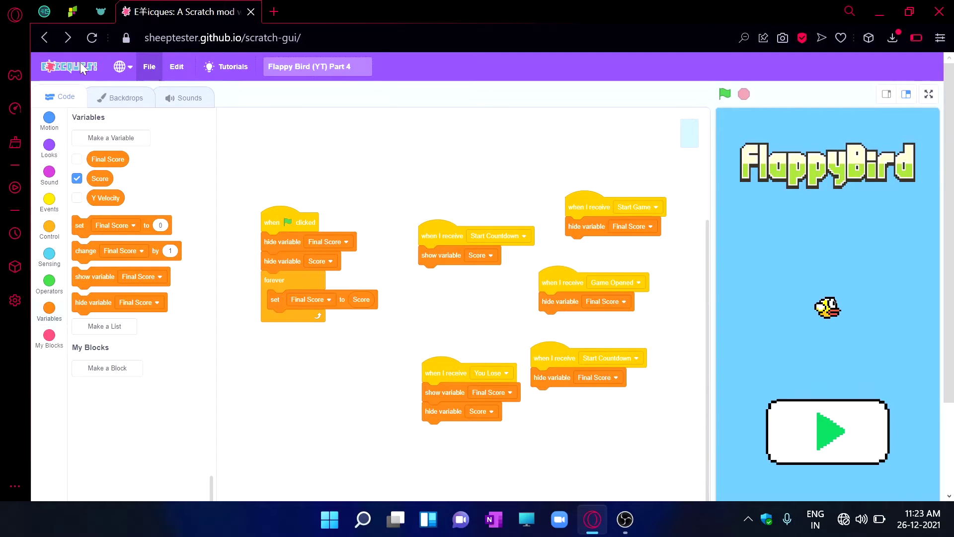
pyautogui.click(65, 67)
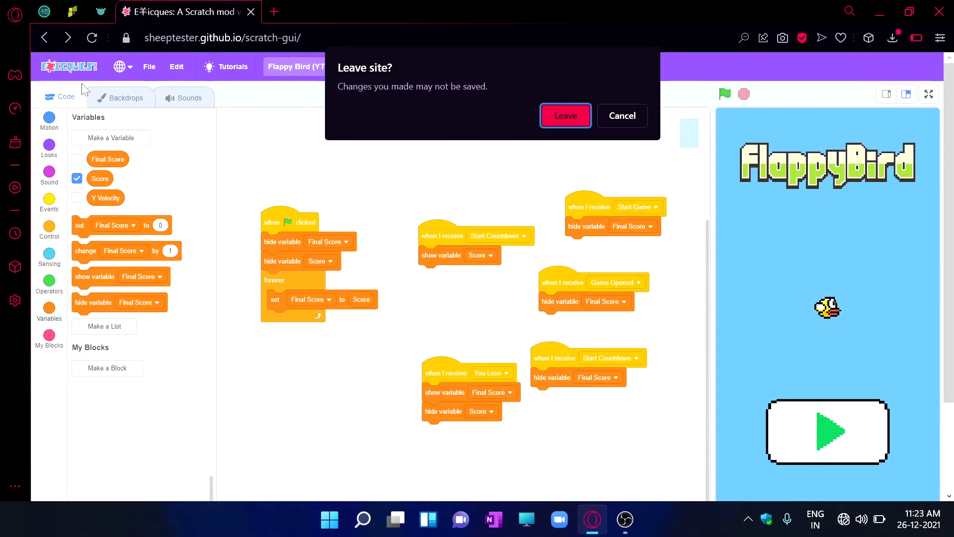
pyautogui.click(574, 118)
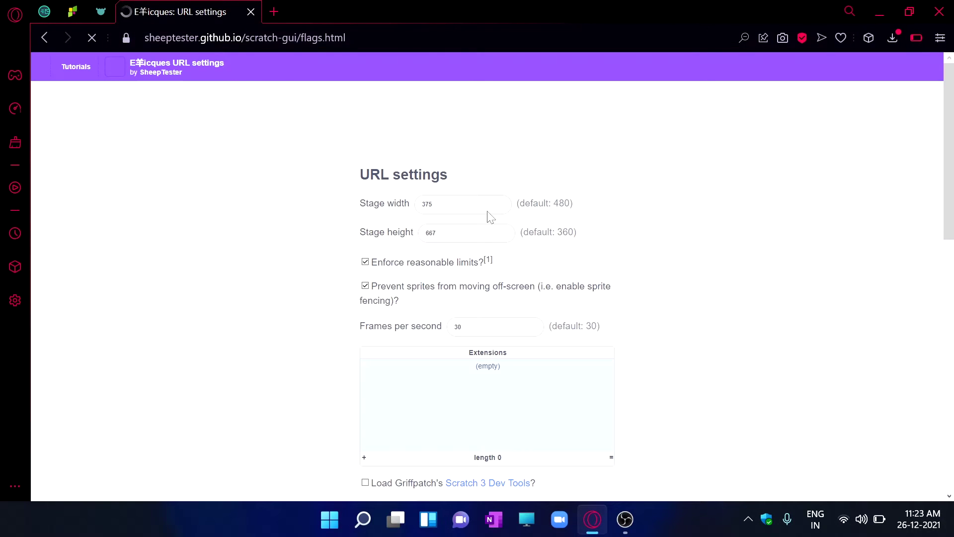
# Copy the stage width 375 and height 667 from the URL settings into HTMLifier's E羊icques (modded) options
pyautogui.moveTo(434, 204); pyautogui.dragTo(407, 204)
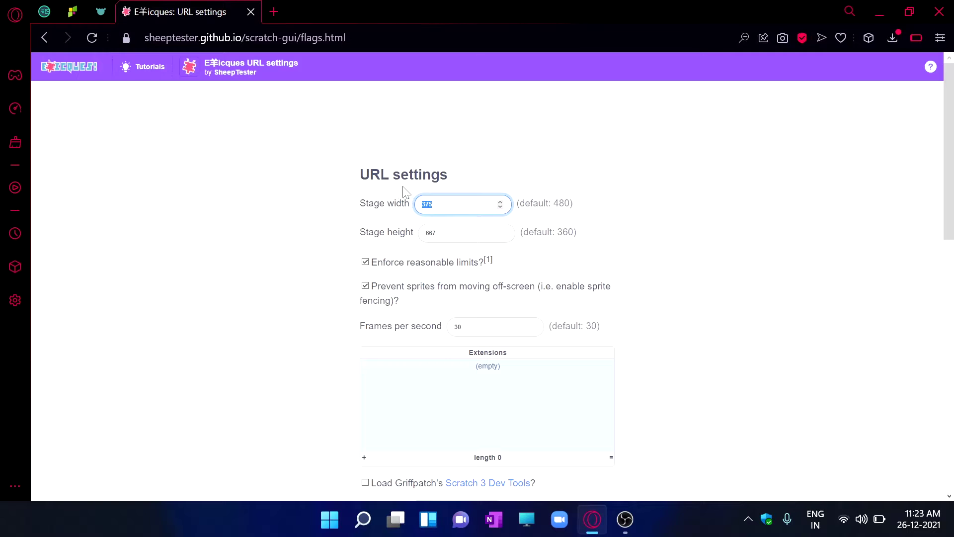
pyautogui.click(100, 12)
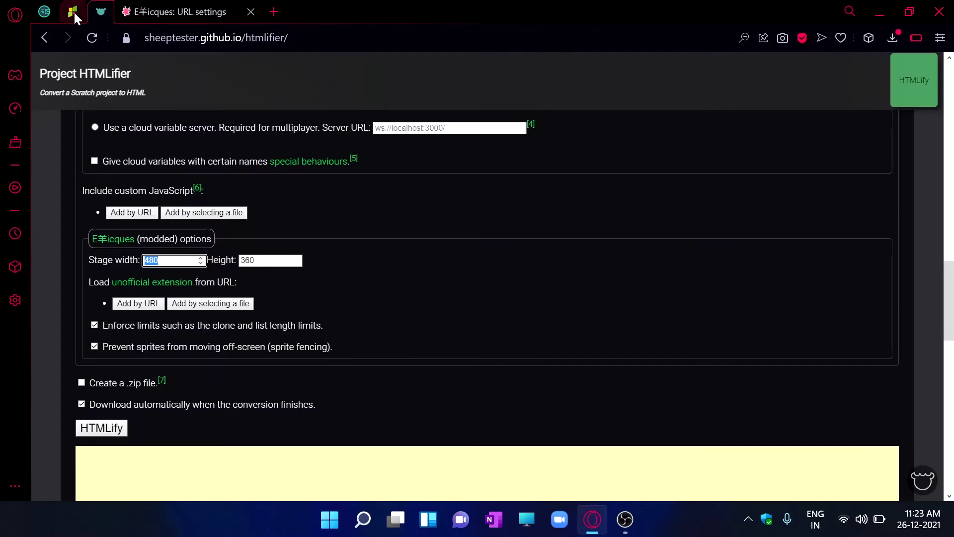
pyautogui.click(124, 7)
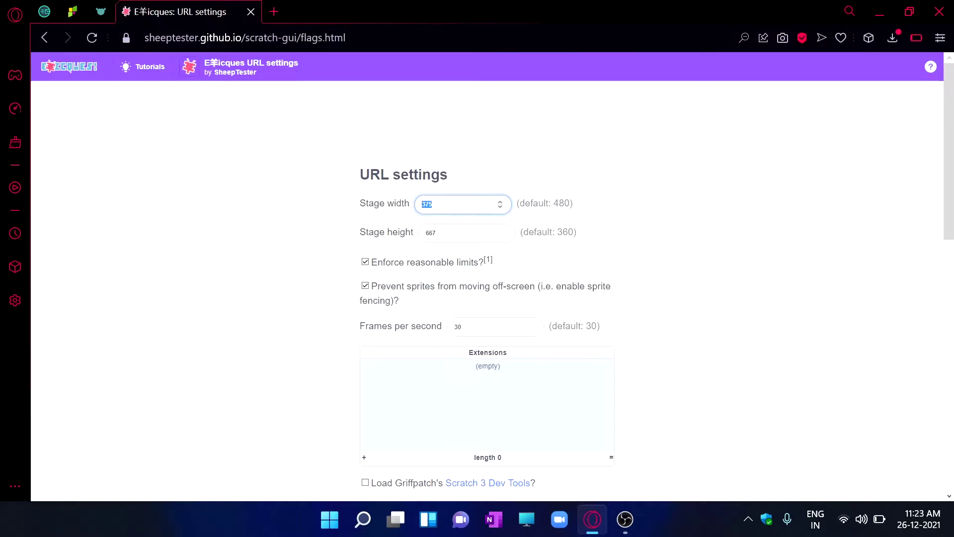
pyautogui.press('Tab')
pyautogui.hotkey('ctrl', 'c')
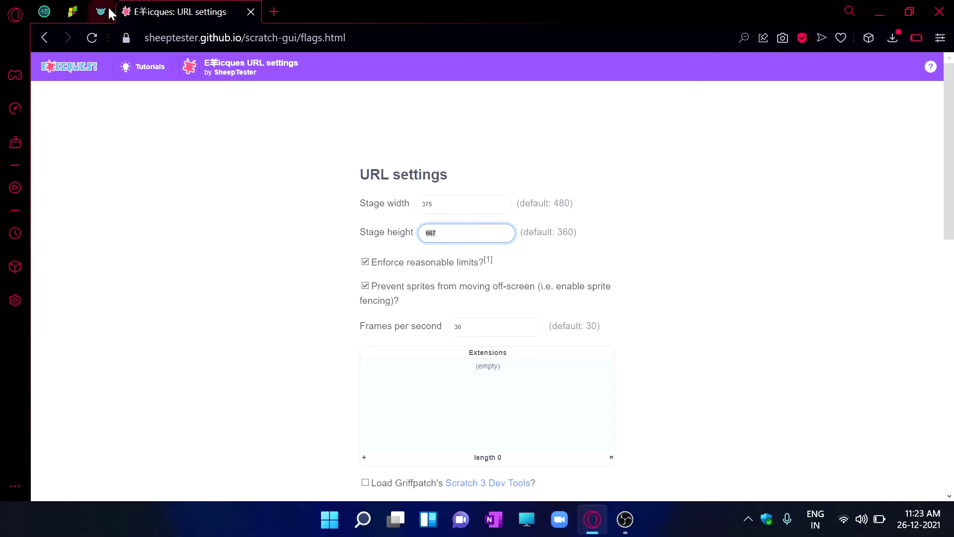
pyautogui.click(101, 11)
pyautogui.press('Tab')
pyautogui.hotkey('ctrl', 'v')
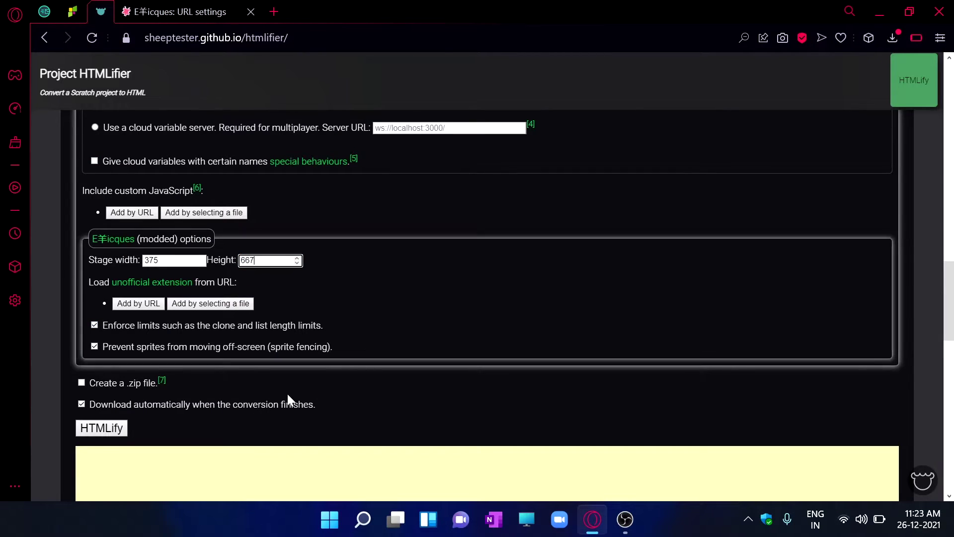
# Turn off sprite fencing and convert the project to a single HTML file
pyautogui.scroll(-2, 287, 395)
pyautogui.click(387, 302)
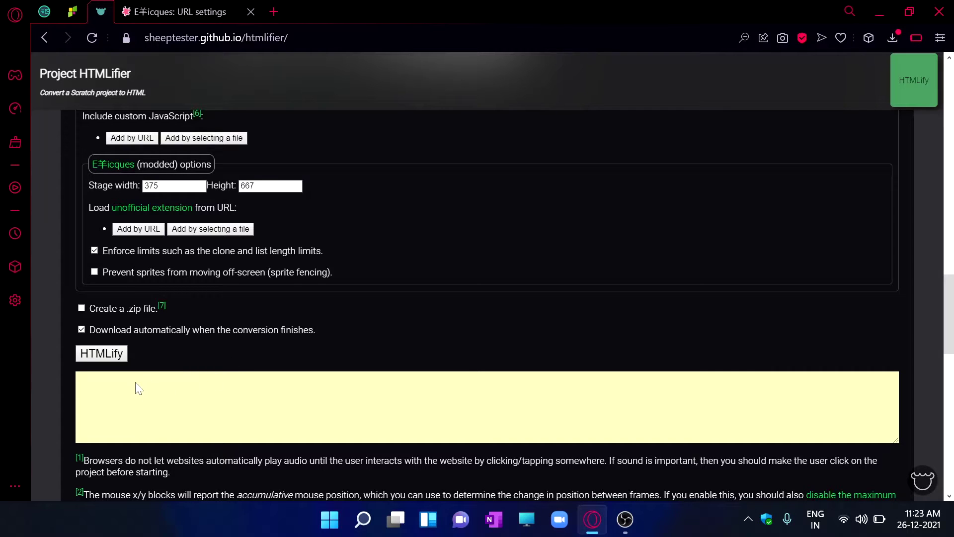
pyautogui.click(100, 360)
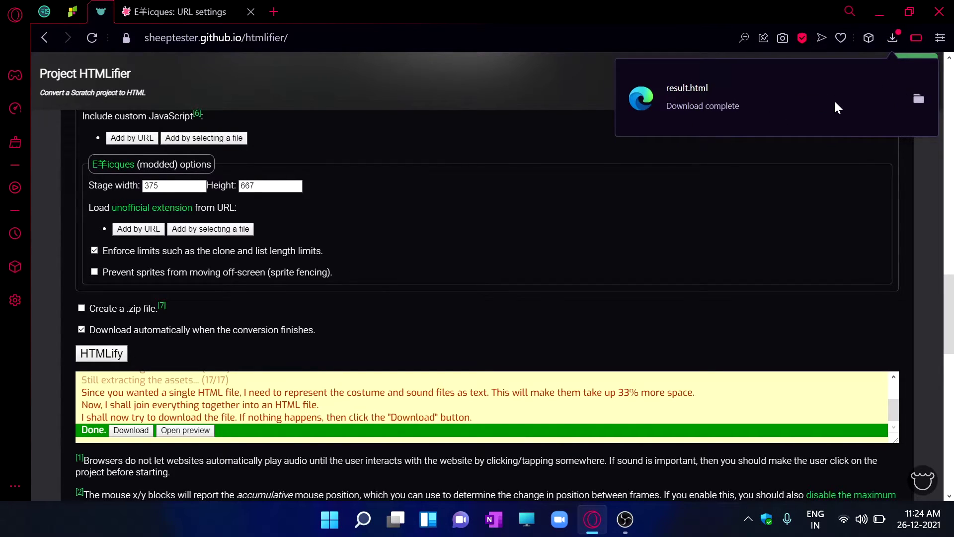
# Open the downloaded result.html, play the game to test its menus and score display, and close it
pyautogui.click(764, 103)
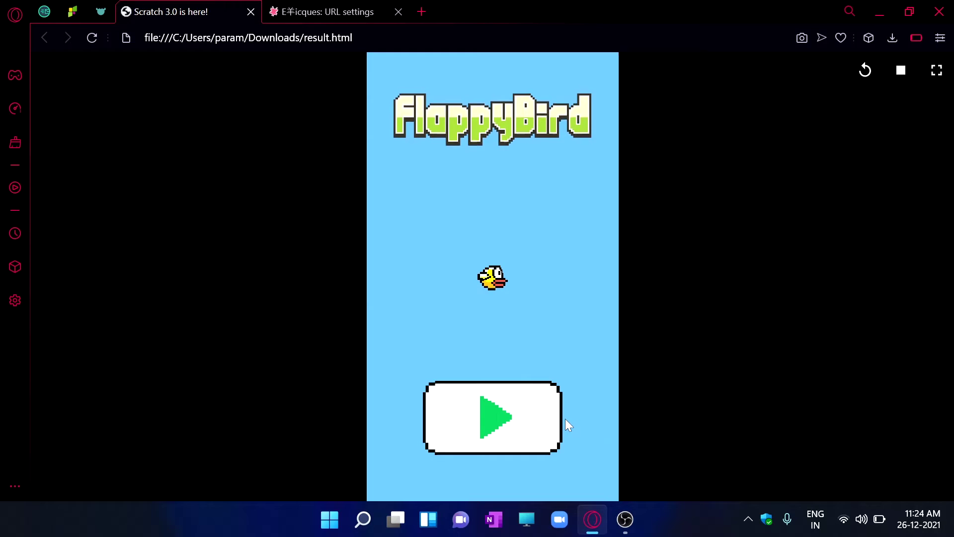
pyautogui.click(508, 421)
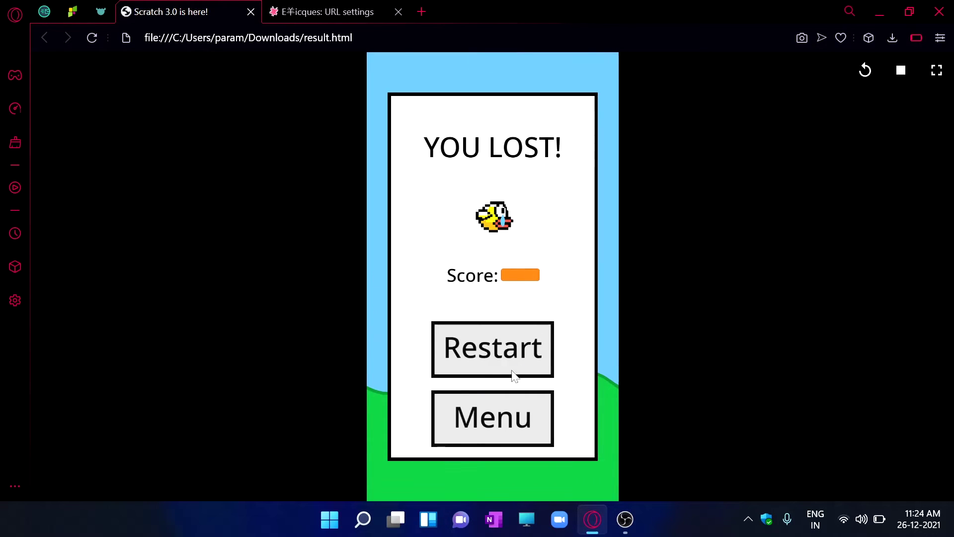
pyautogui.click(497, 413)
pyautogui.click(496, 406)
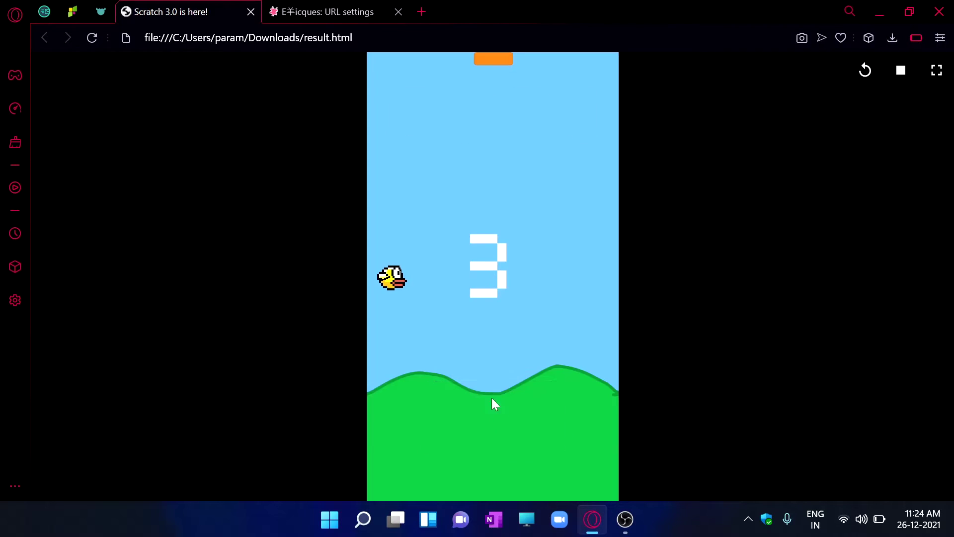
pyautogui.click(250, 12)
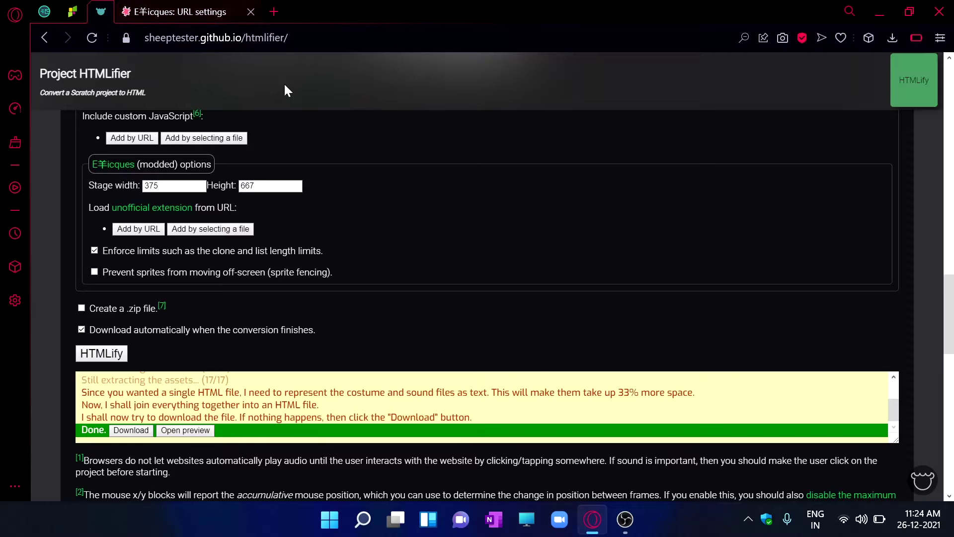
# Set the monitor value background colour to Translucent black and convert the project to HTML again
pyautogui.scroll(5, 394, 230)
pyautogui.click(168, 174)
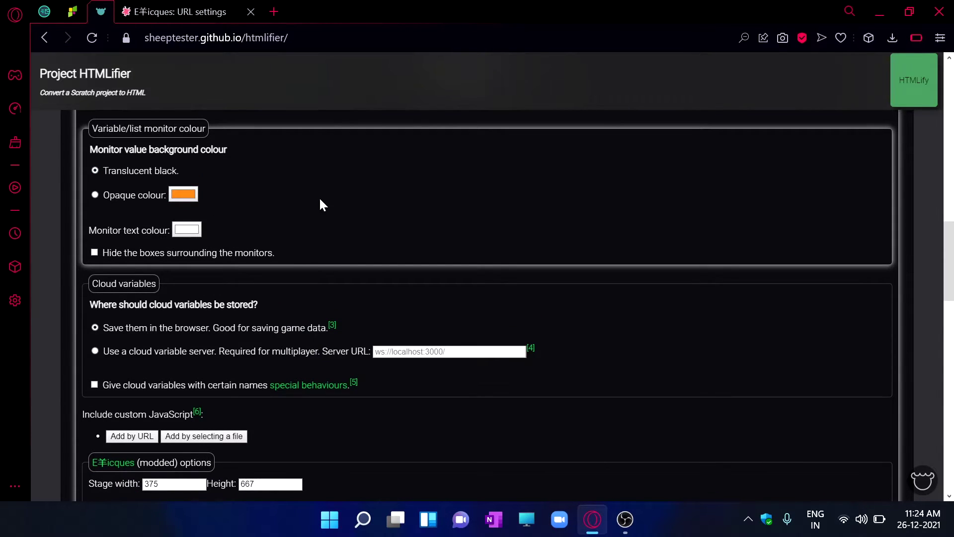
pyautogui.scroll(-10, 275, 318)
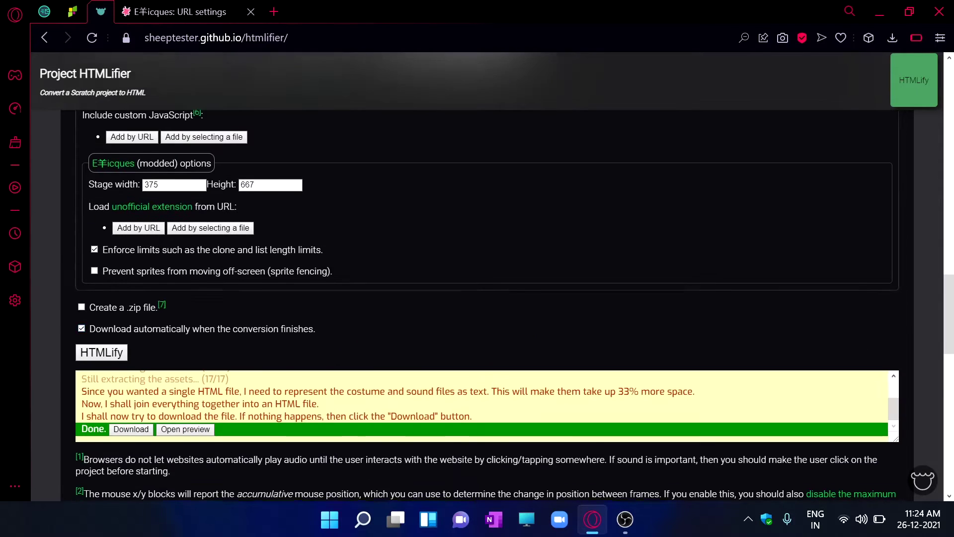
pyautogui.click(101, 130)
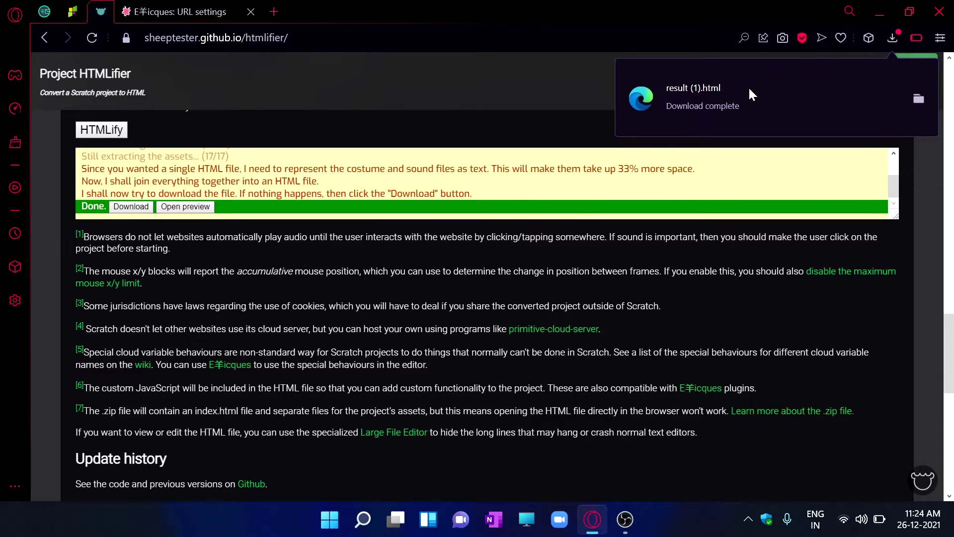
# Open the downloaded result (1).html, play a round to check the score display, return to the game's menu and close it
pyautogui.click(721, 117)
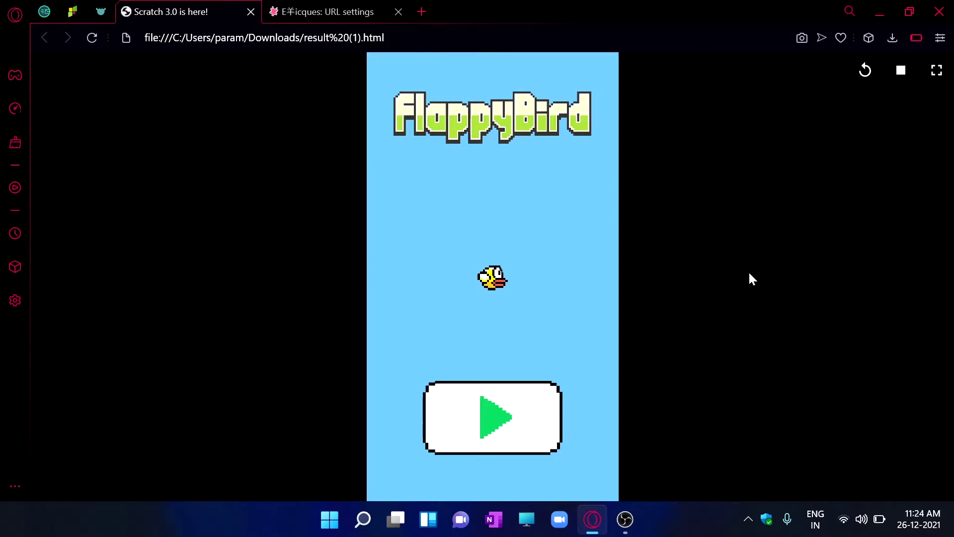
pyautogui.click(468, 442)
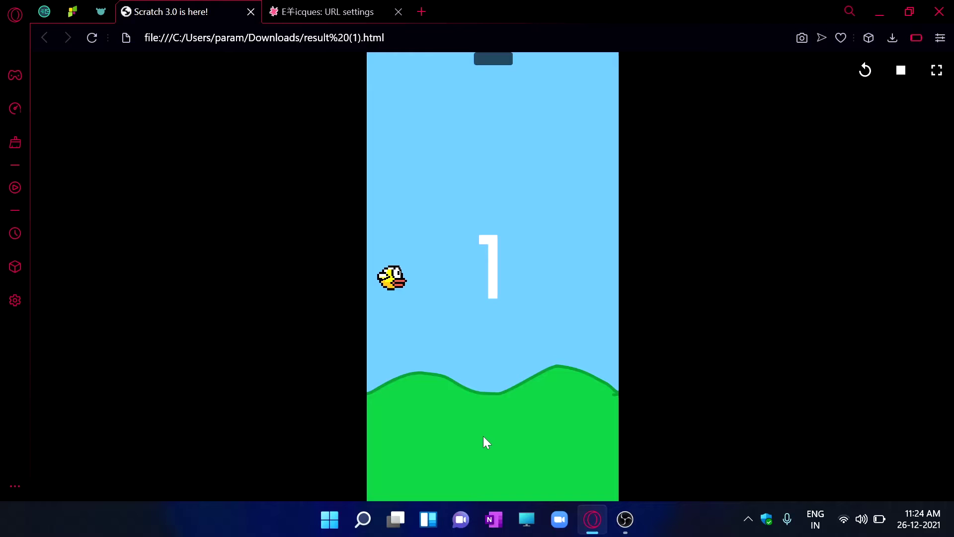
pyautogui.click(482, 436)
pyautogui.click(483, 436)
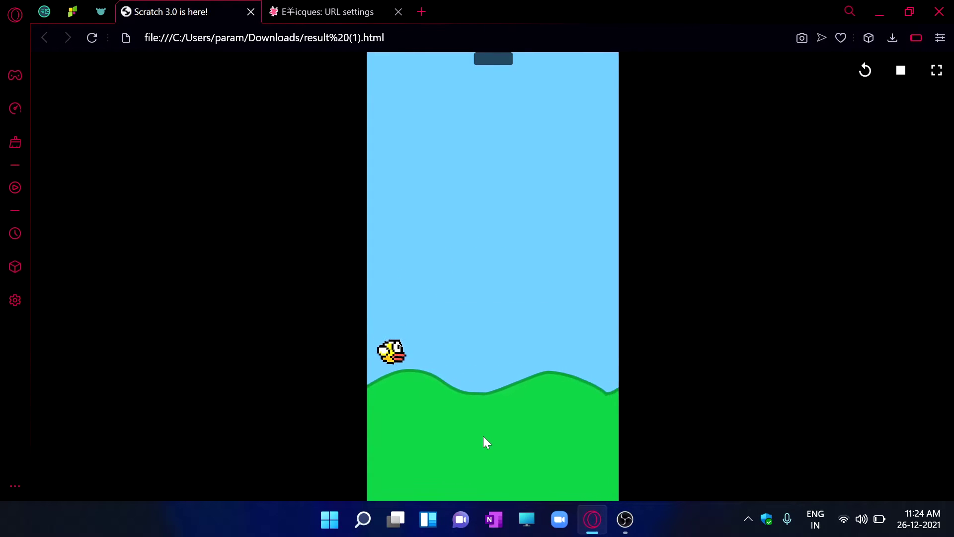
pyautogui.click(483, 437)
pyautogui.click(483, 436)
pyautogui.click(483, 436)
pyautogui.click(483, 436)
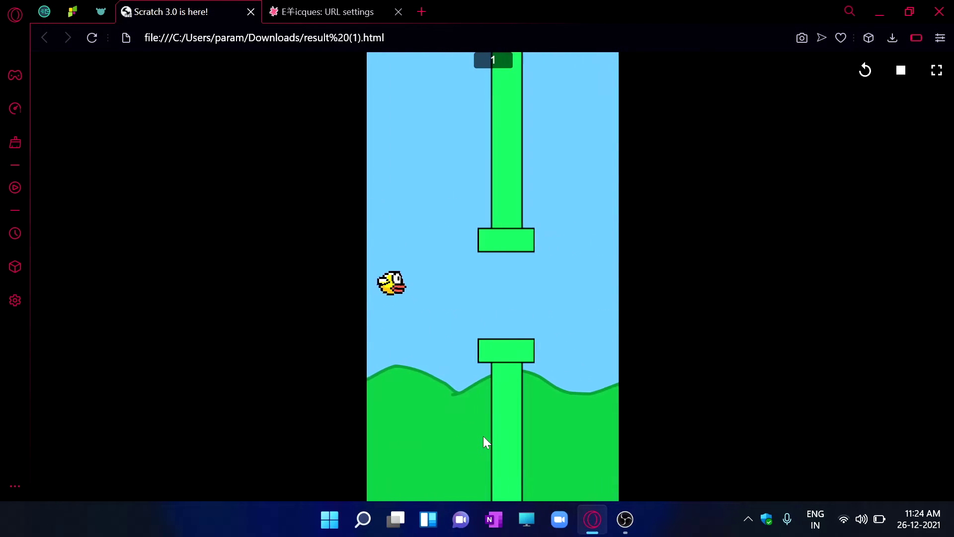
pyautogui.click(483, 436)
pyautogui.click(483, 436)
pyautogui.click(483, 437)
pyautogui.click(483, 436)
pyautogui.click(483, 436)
pyautogui.click(482, 436)
pyautogui.click(483, 436)
pyautogui.click(483, 436)
pyautogui.click(483, 442)
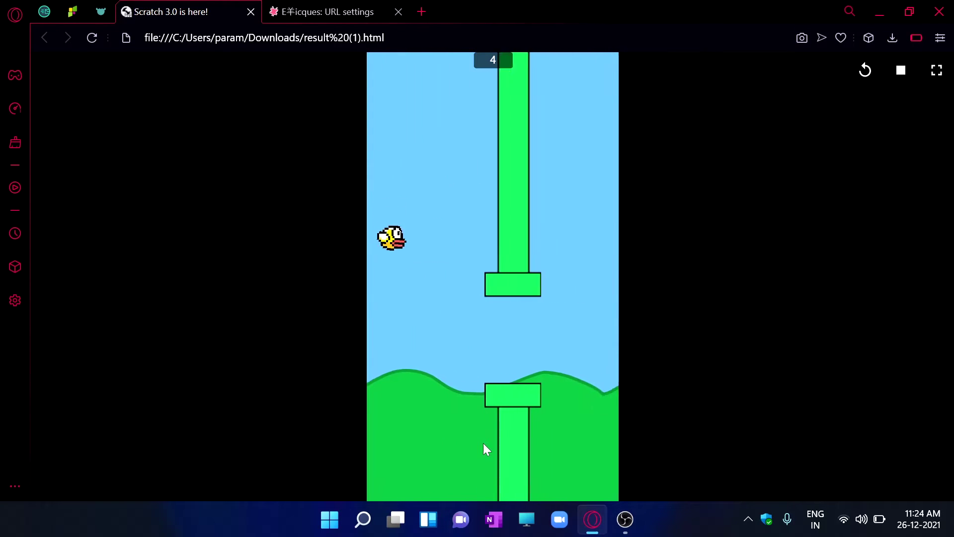
pyautogui.click(483, 443)
pyautogui.click(483, 442)
pyautogui.click(483, 443)
pyautogui.click(483, 443)
pyautogui.click(483, 443)
pyautogui.click(483, 440)
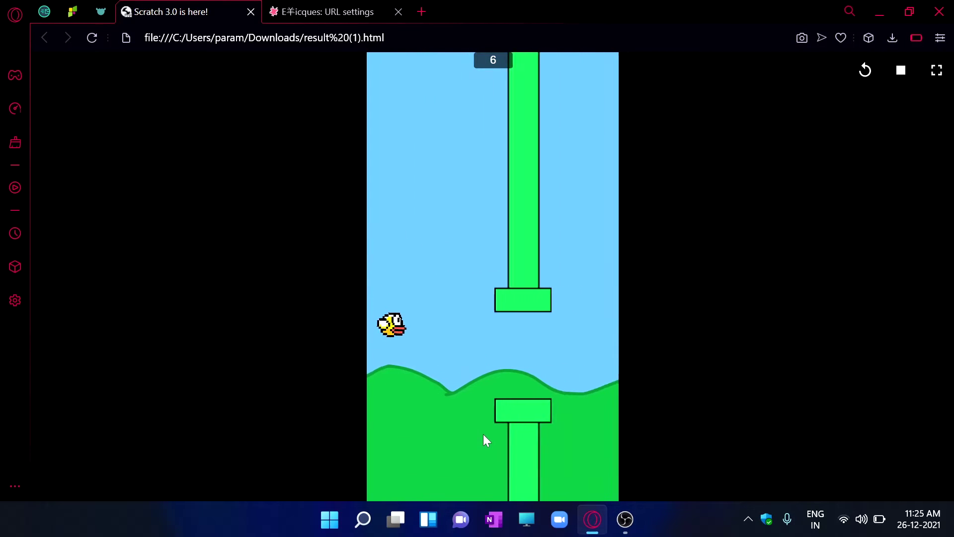
pyautogui.click(483, 433)
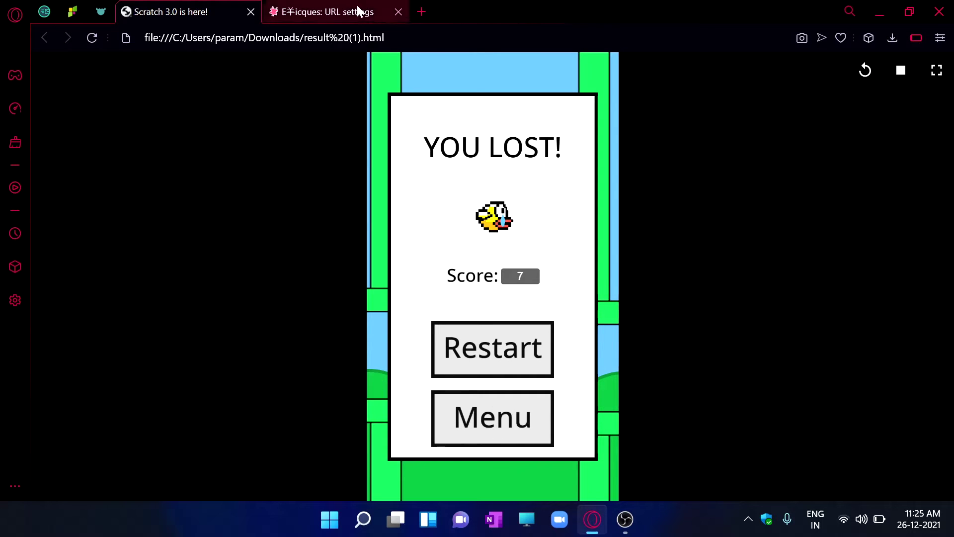
pyautogui.click(518, 440)
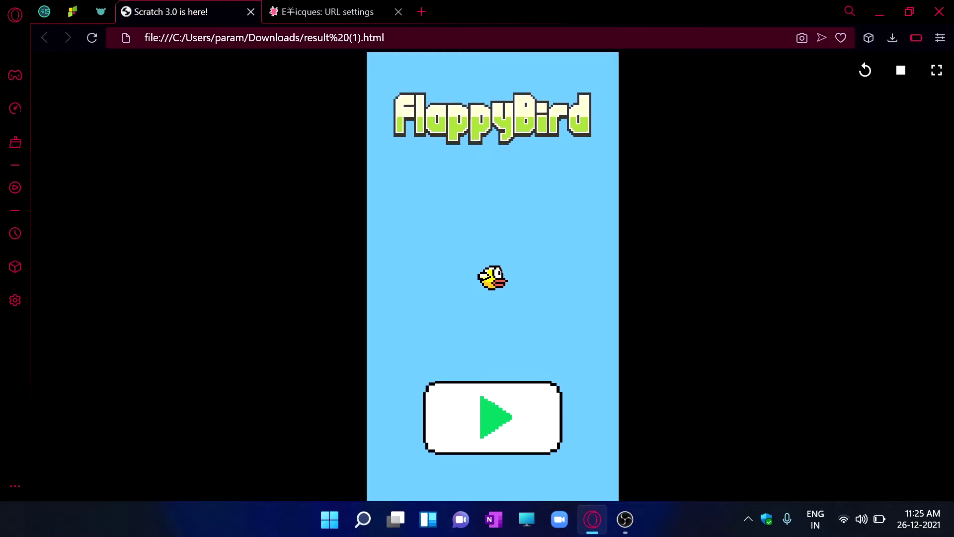
pyautogui.click(251, 11)
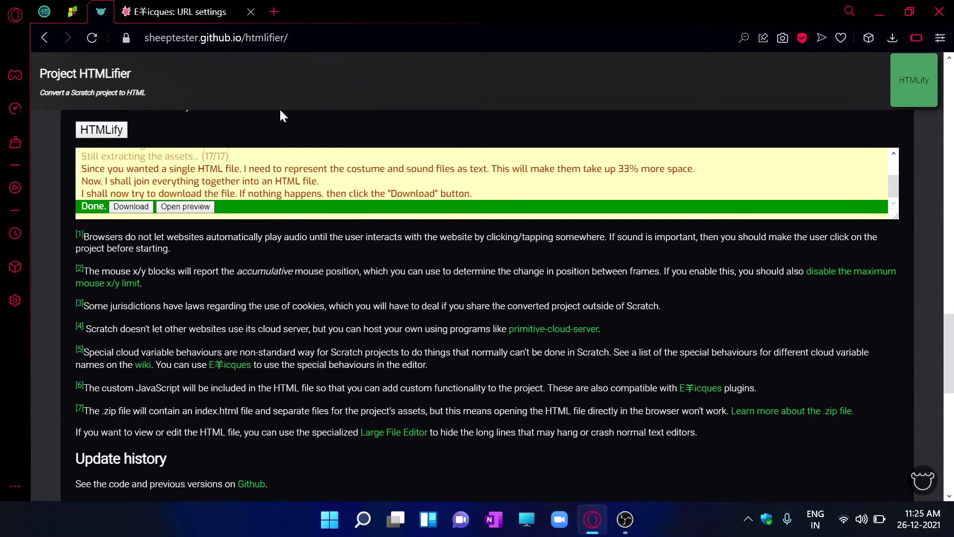
# Open the Downloads folder and try to rename result (1).html as index
pyautogui.hotkey('ctrl', 'j')
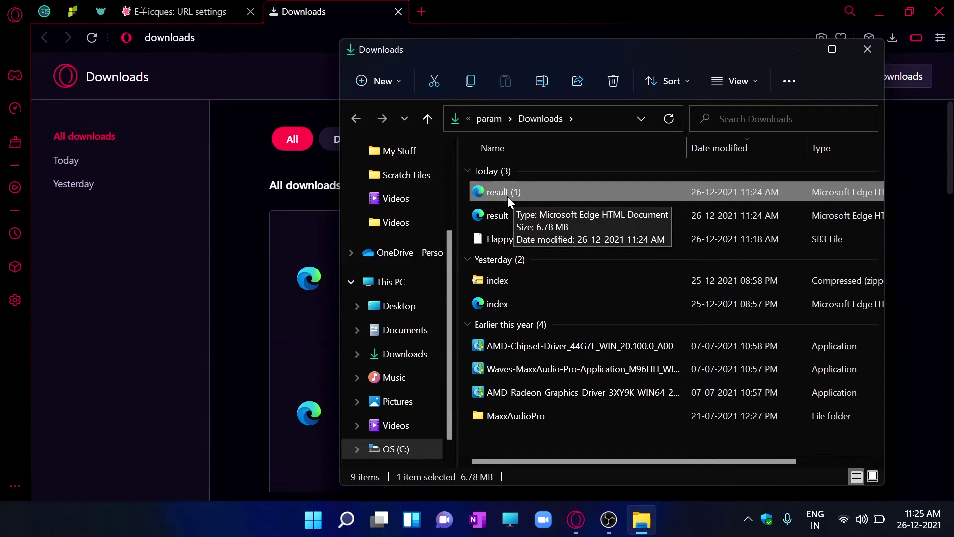
pyautogui.press('F2')
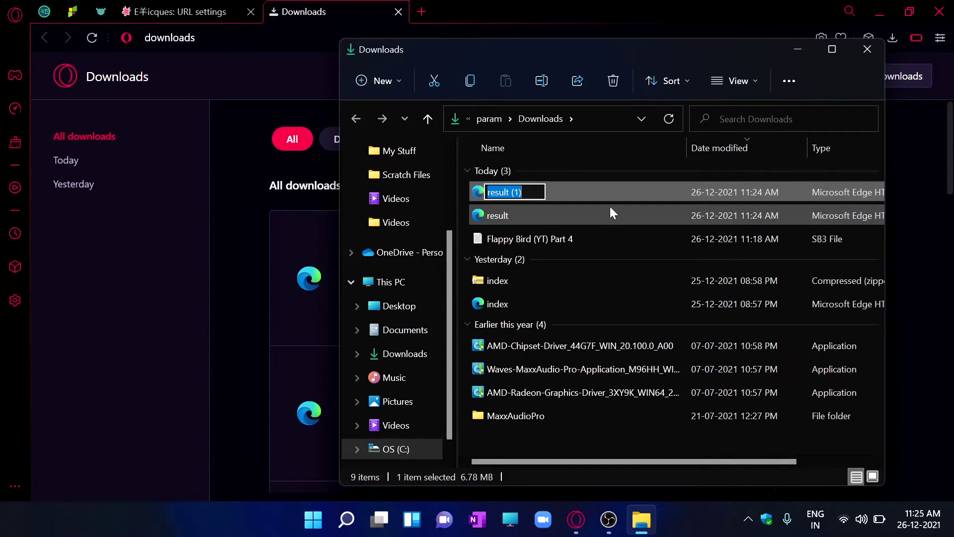
pyautogui.write('index')
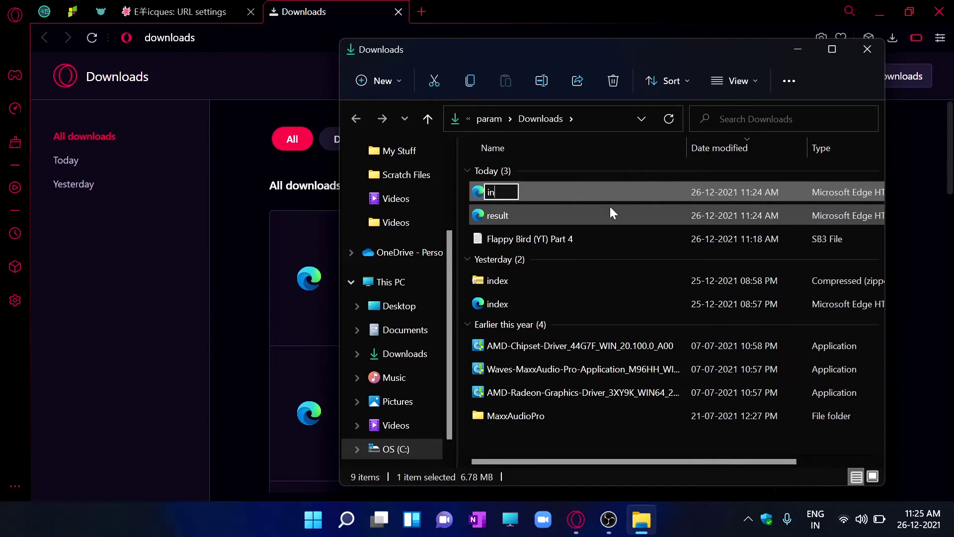
pyautogui.press('Return')
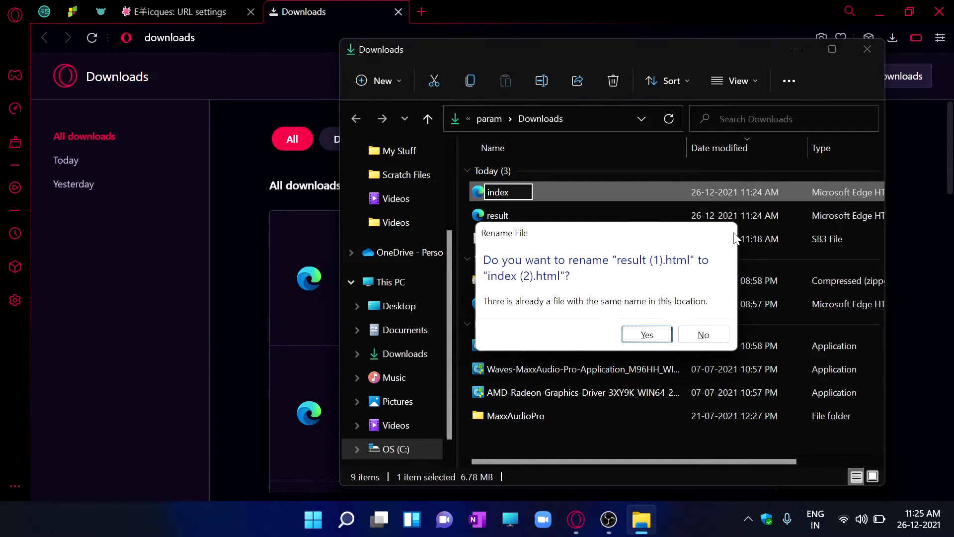
pyautogui.click(693, 337)
# Delete the two old index files together with result (1).html from the Downloads folder
pyautogui.keyDown('ctrl'); pyautogui.click(522, 283); pyautogui.keyUp('ctrl')
pyautogui.keyDown('ctrl'); pyautogui.click(518, 304); pyautogui.keyUp('ctrl')
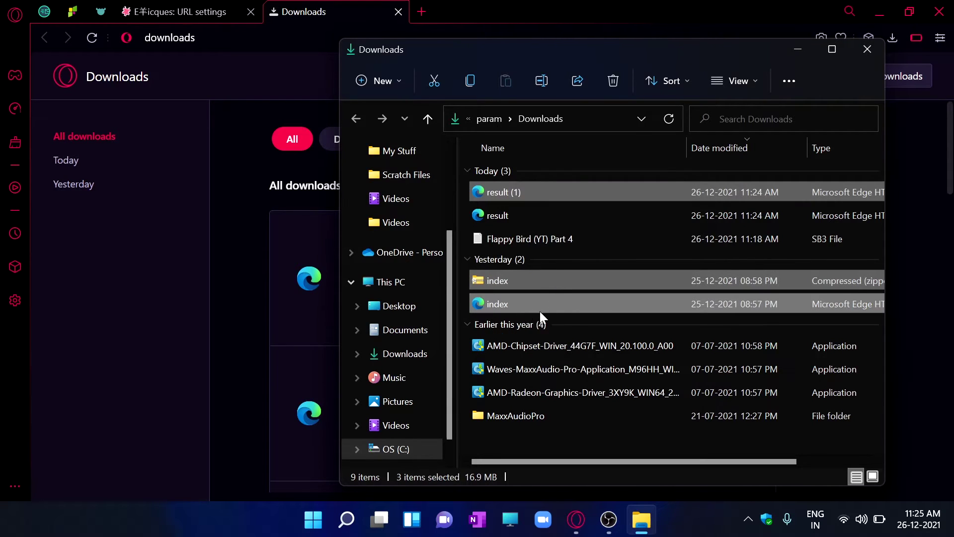
pyautogui.press('Delete')
# Rename the remaining result HTML file in Downloads as index
pyautogui.click(517, 195)
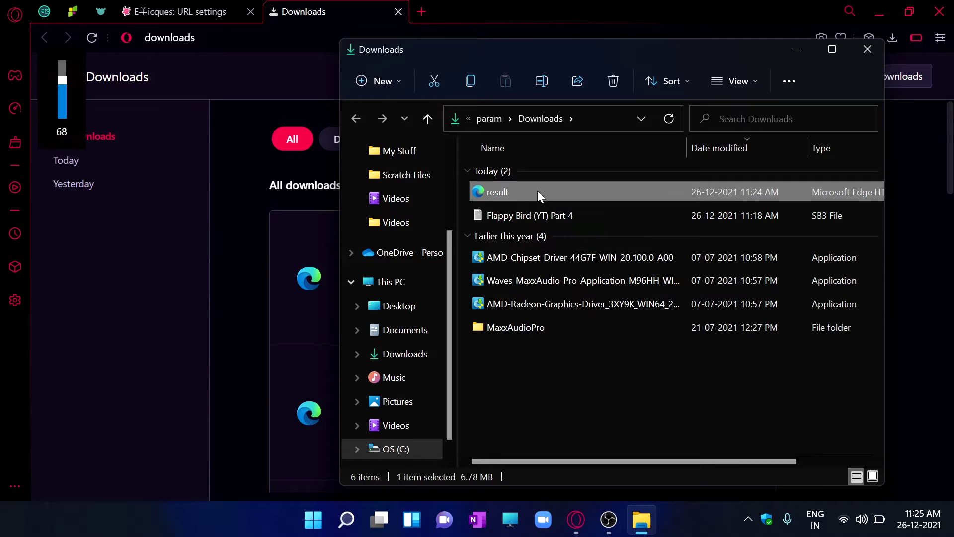
pyautogui.press('F2')
pyautogui.write('index')
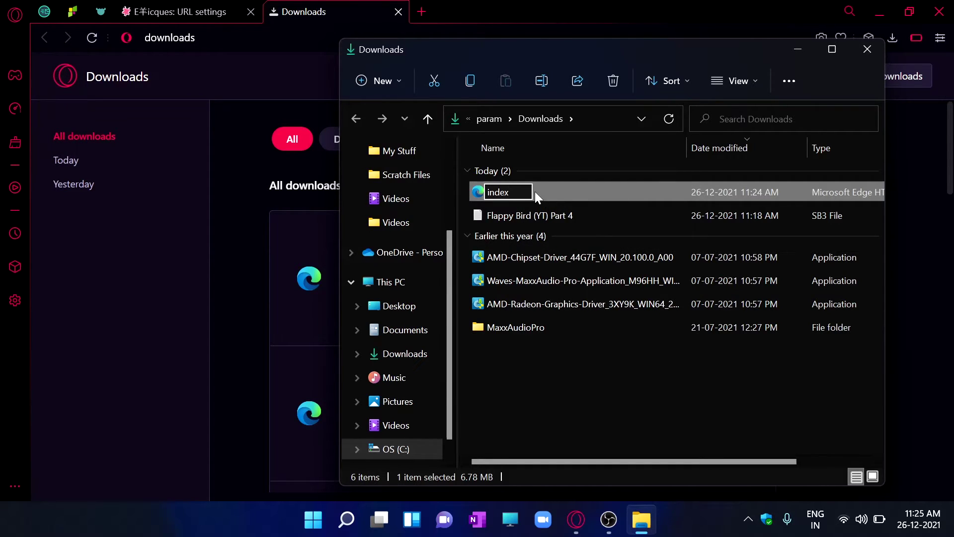
pyautogui.press('Return')
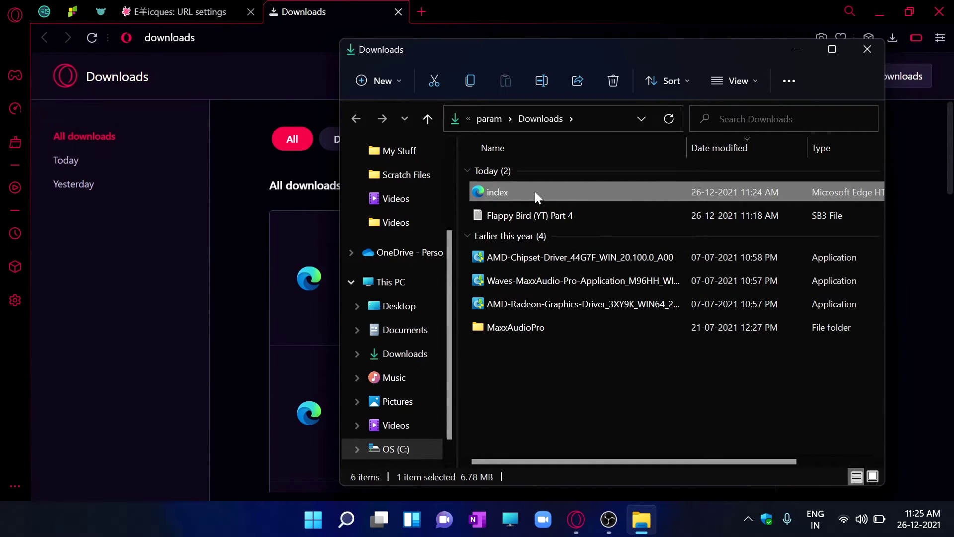
# Compress the index HTML file into a ZIP archive named index and minimise the Downloads window
pyautogui.rightClick(538, 189)
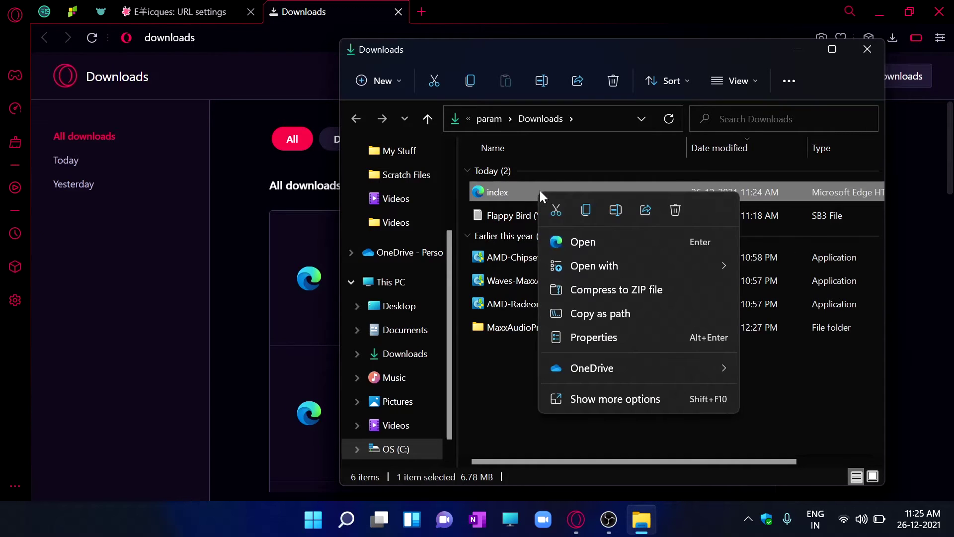
pyautogui.click(609, 290)
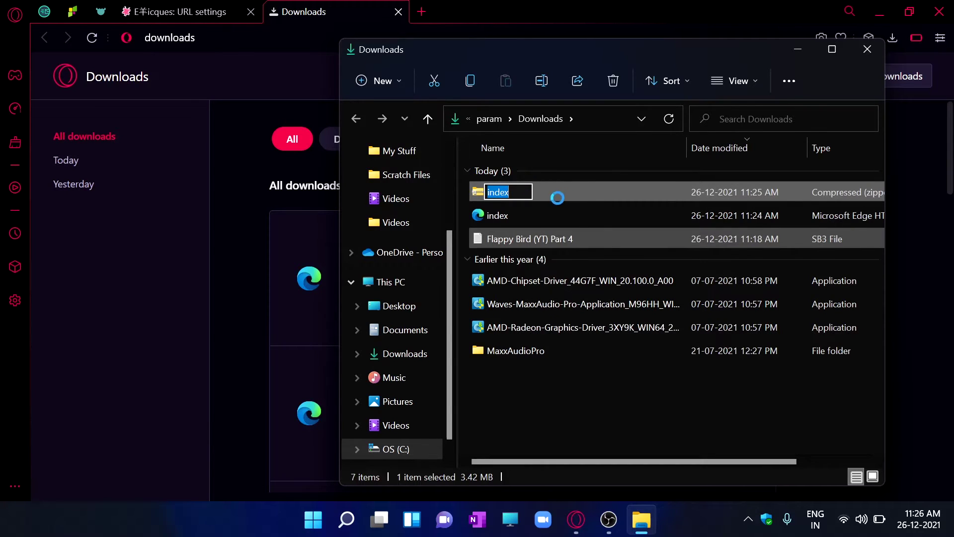
pyautogui.press('Return')
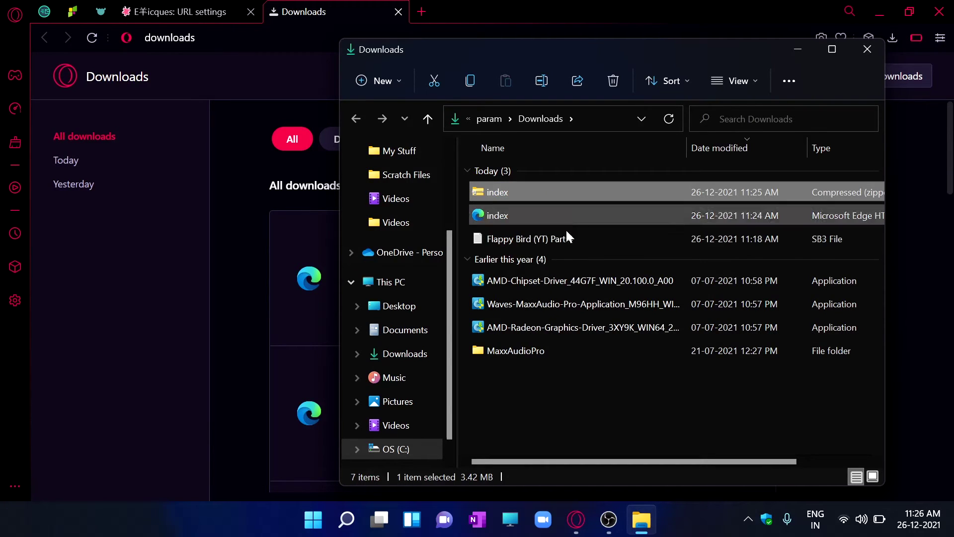
pyautogui.click(797, 53)
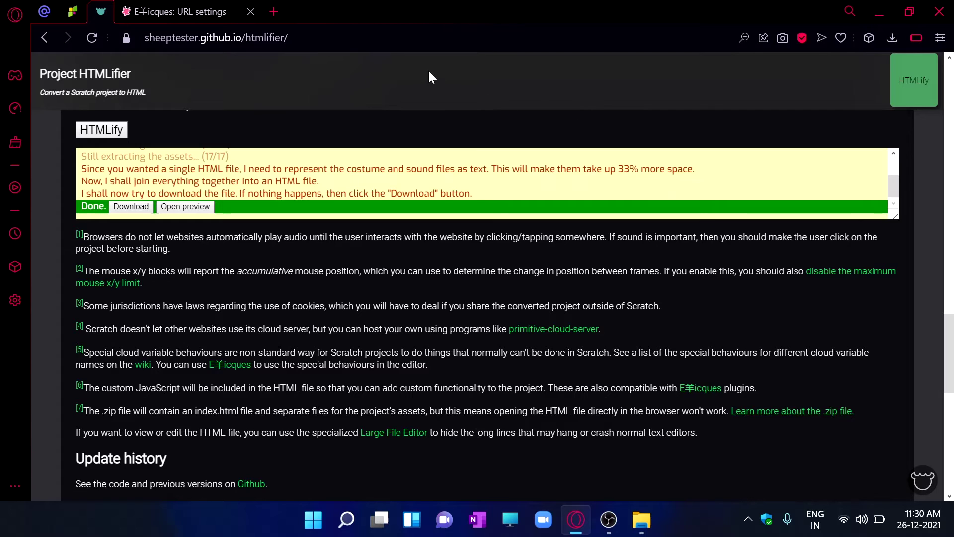
# Switch to AppsGeyser and sign up for a new account, entering the e-mail address and the account password
pyautogui.click(79, 11)
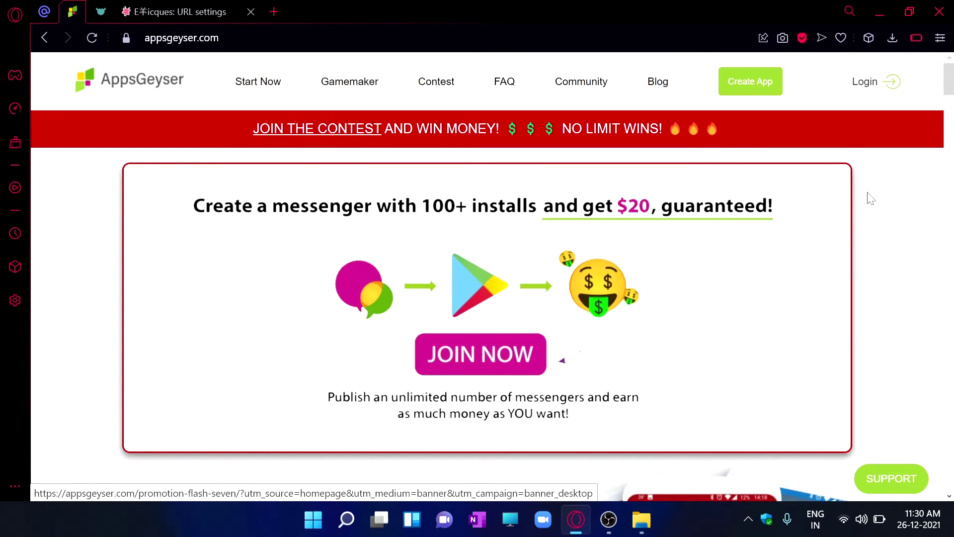
pyautogui.click(876, 85)
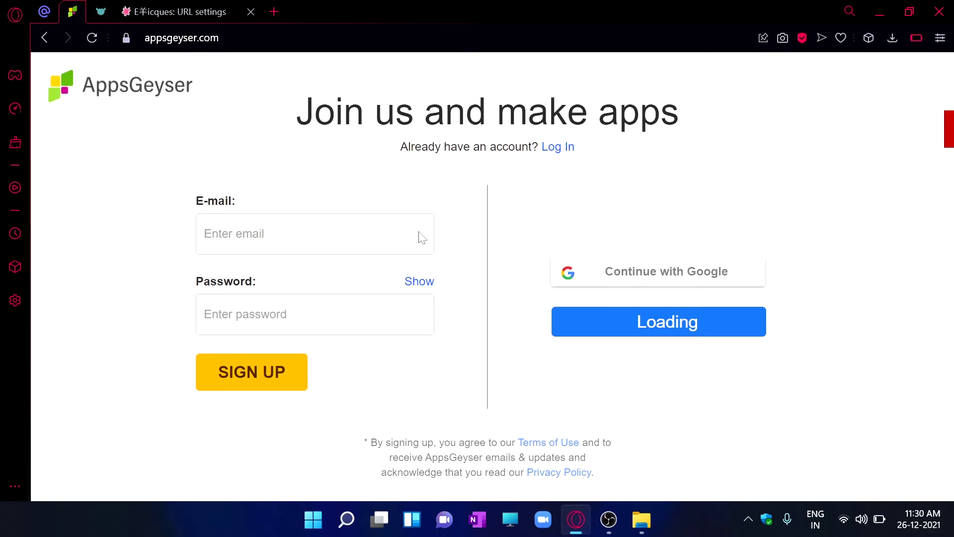
pyautogui.click(428, 234)
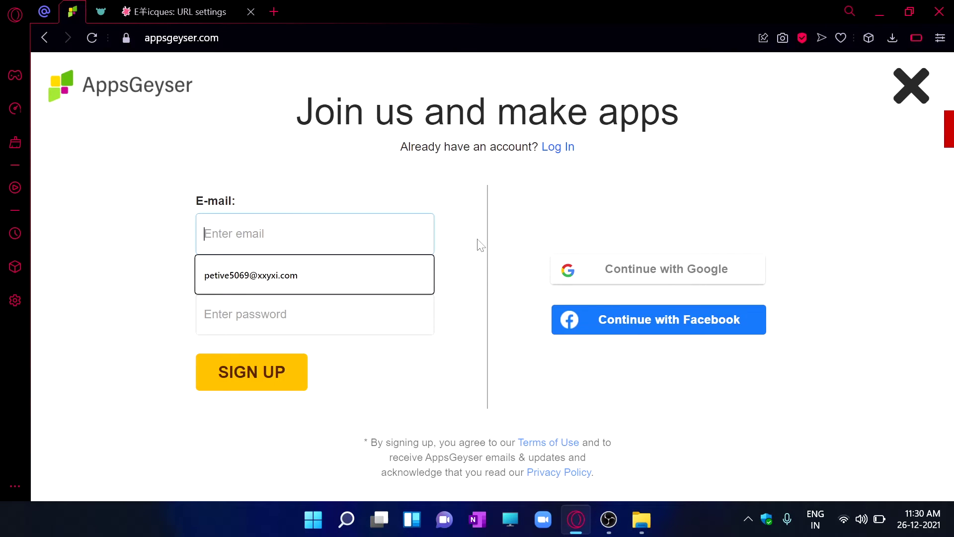
pyautogui.hotkey('ctrl', 'v')
pyautogui.press('Tab')
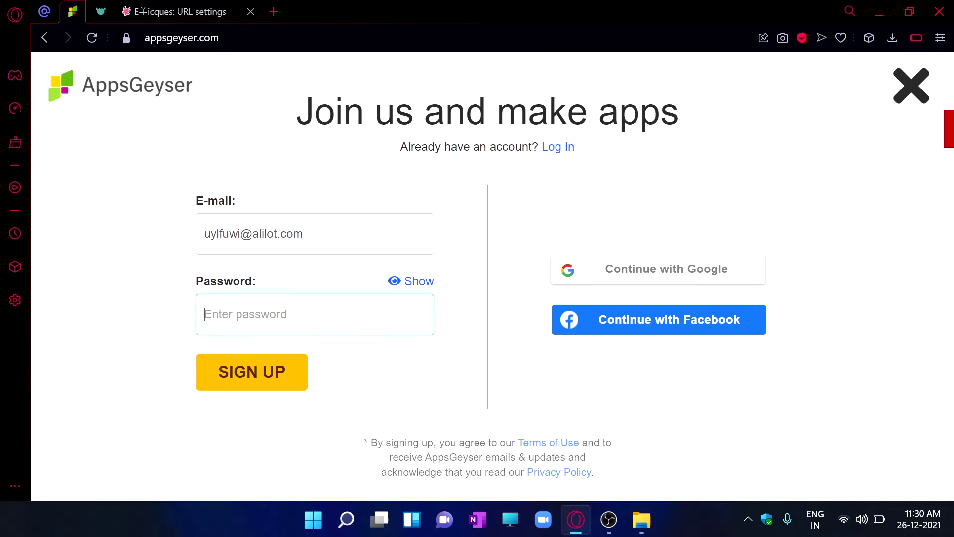
pyautogui.write('•••')
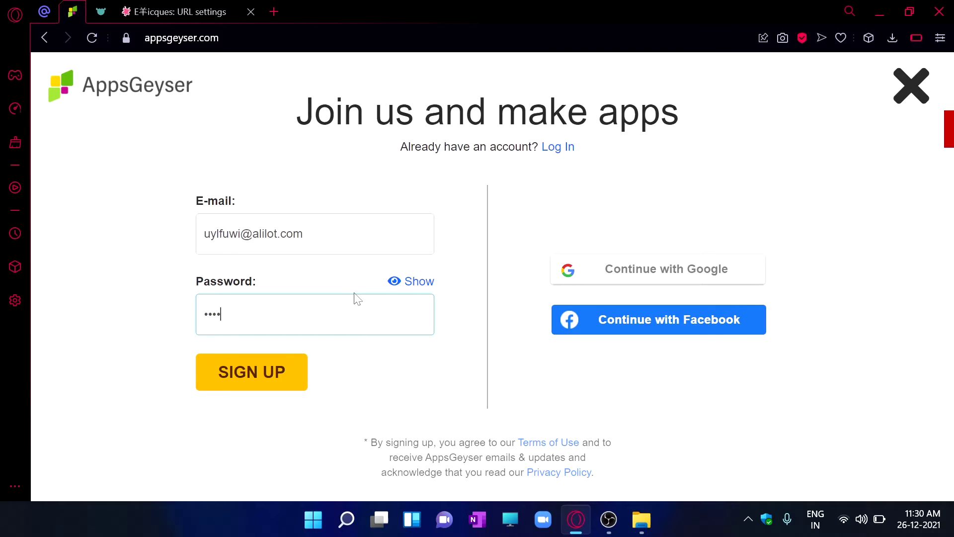
pyautogui.click(404, 283)
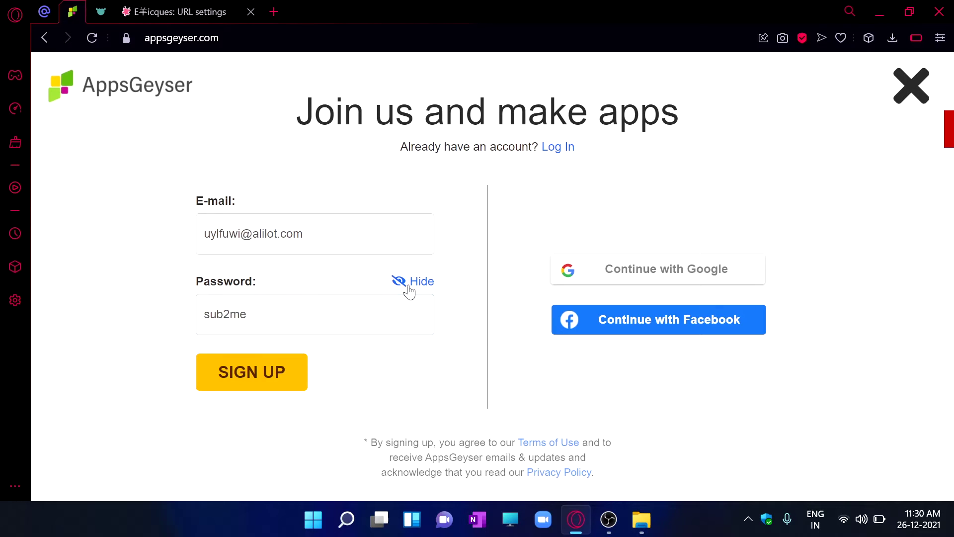
pyautogui.click(244, 375)
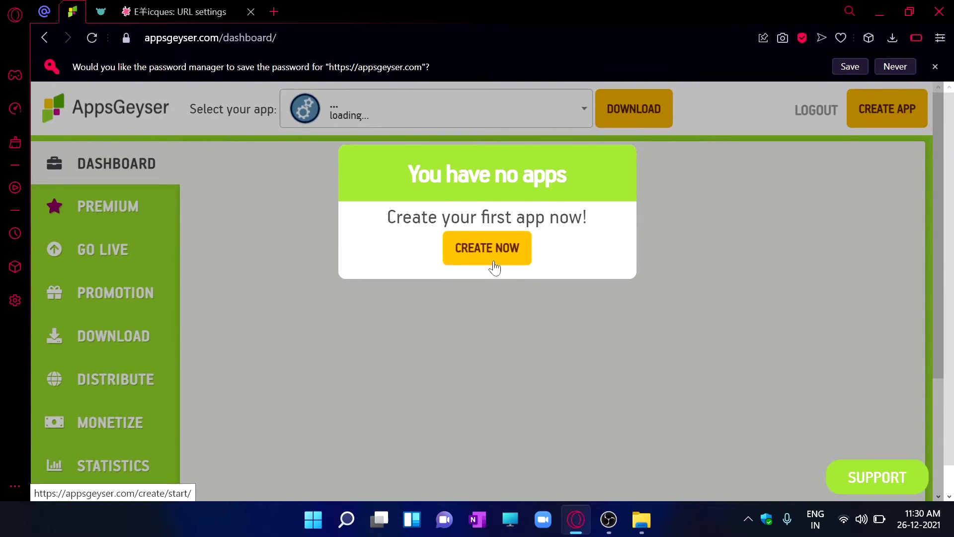
# Start creating a new app, dismiss the password-saving prompt and choose the Web App template among the Individual apps
pyautogui.click(492, 259)
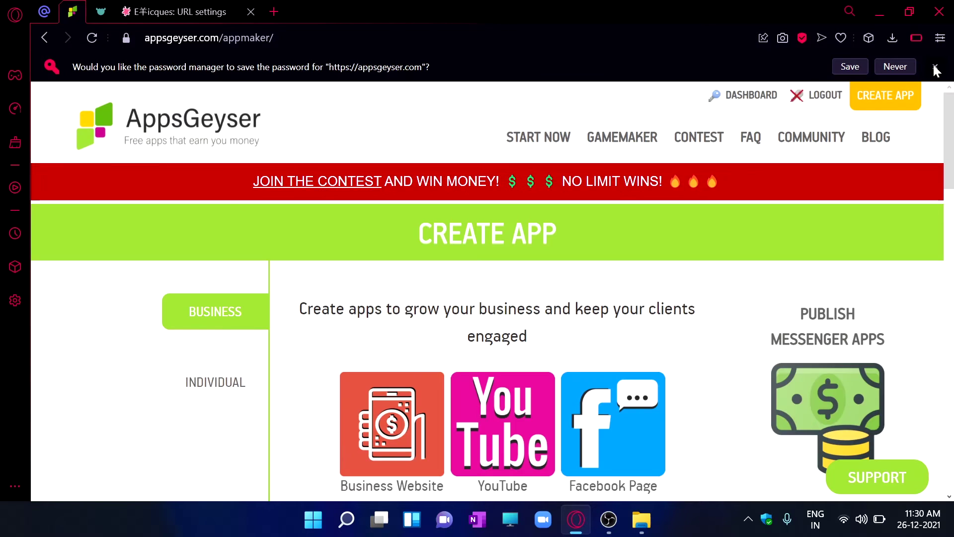
pyautogui.click(934, 67)
pyautogui.click(231, 359)
pyautogui.scroll(-12, 543, 367)
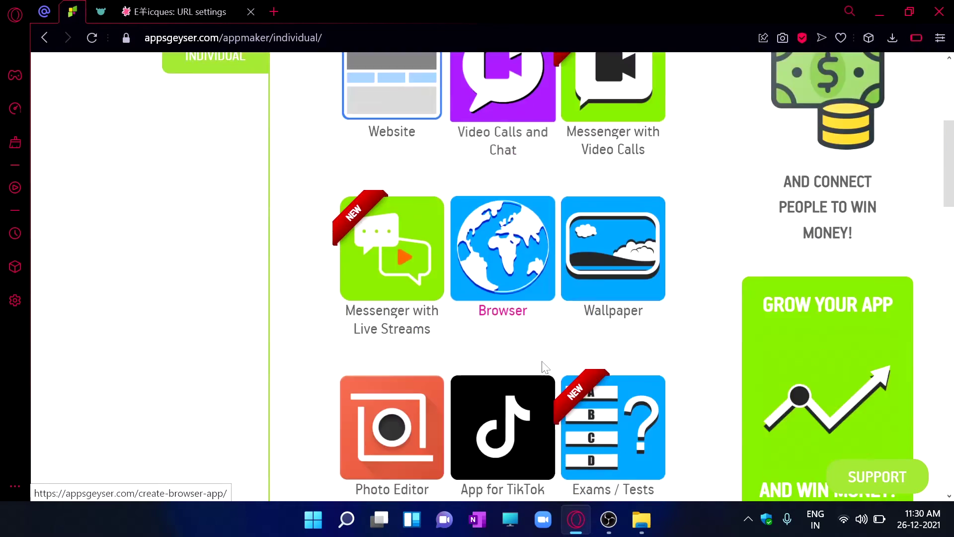
pyautogui.scroll(-12, 542, 368)
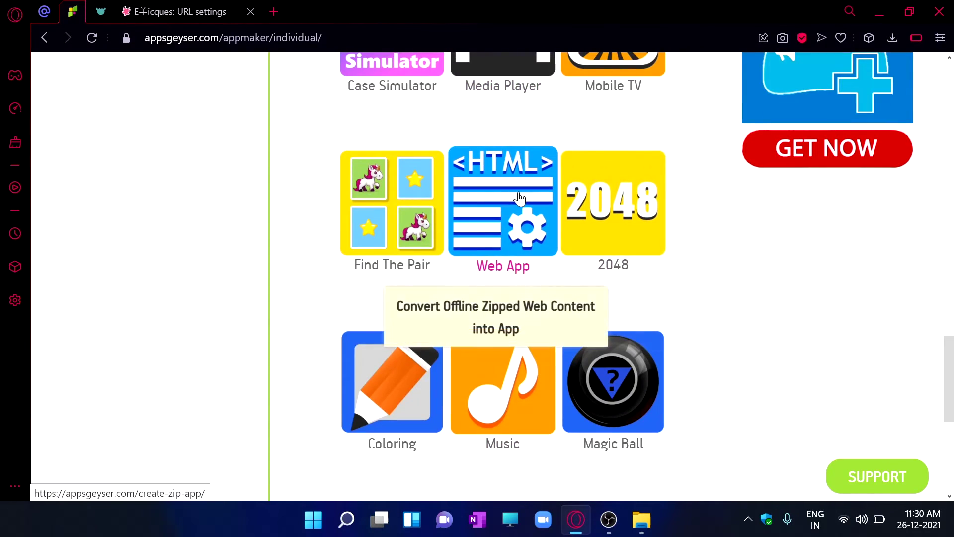
pyautogui.click(520, 197)
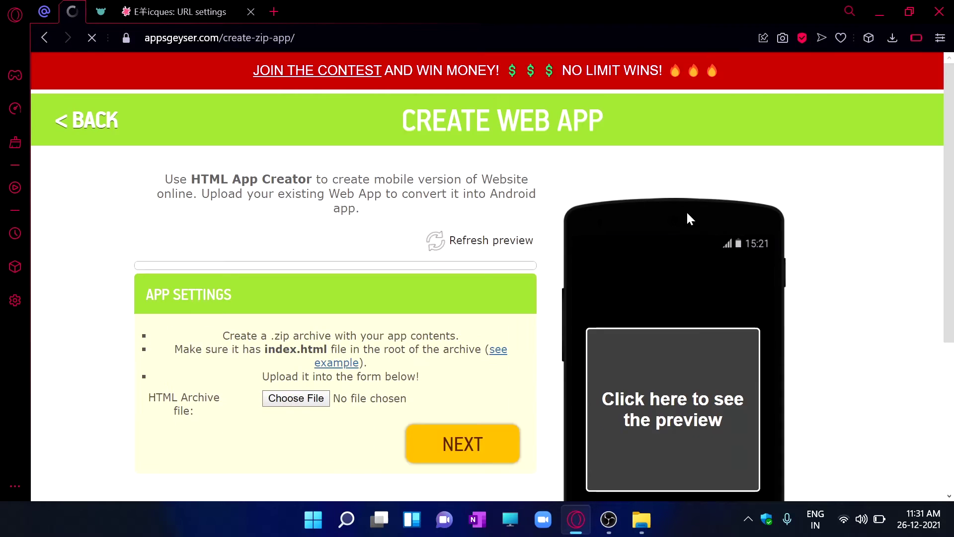
# Upload index.zip as the web app's HTML archive file and name the app Flappy Bird Scratch Edition
pyautogui.click(281, 401)
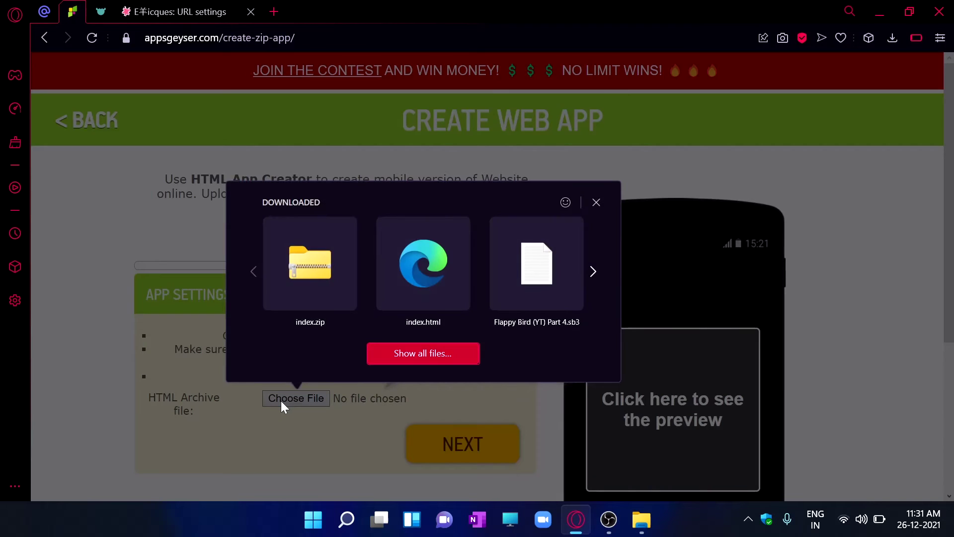
pyautogui.click(317, 282)
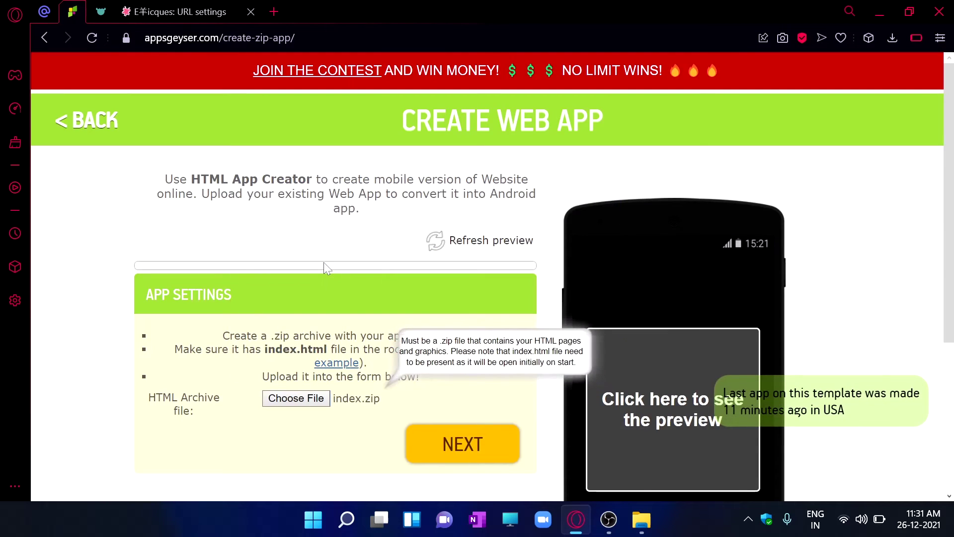
pyautogui.click(491, 462)
pyautogui.click(268, 177)
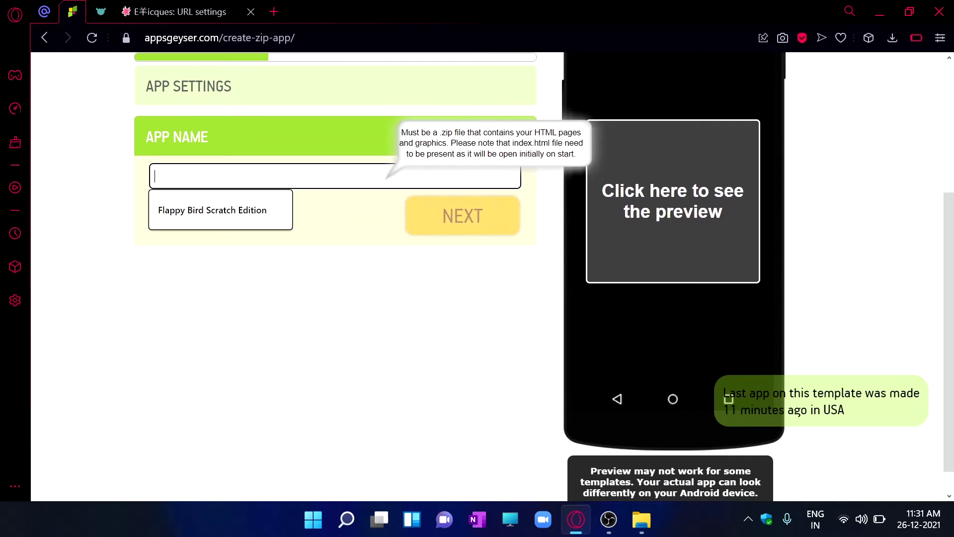
pyautogui.click(266, 211)
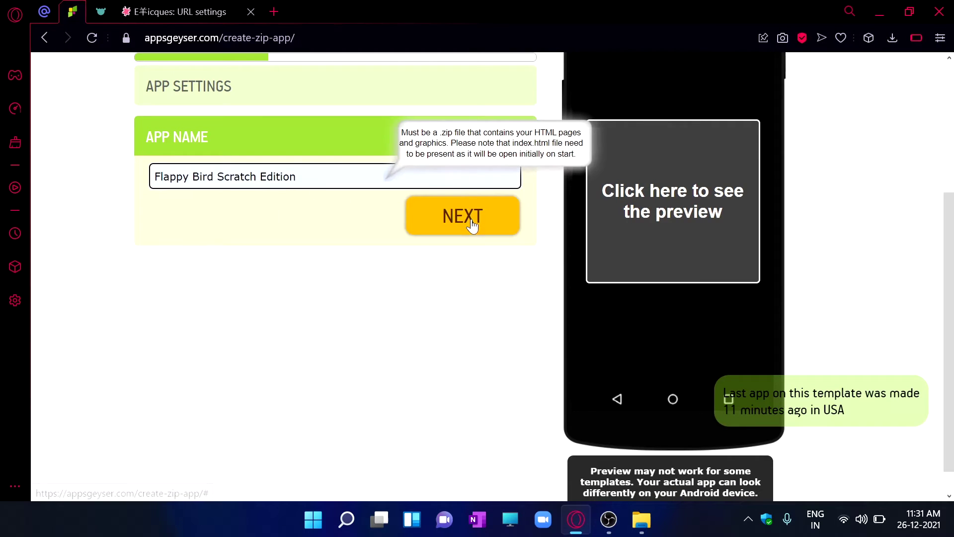
pyautogui.click(473, 227)
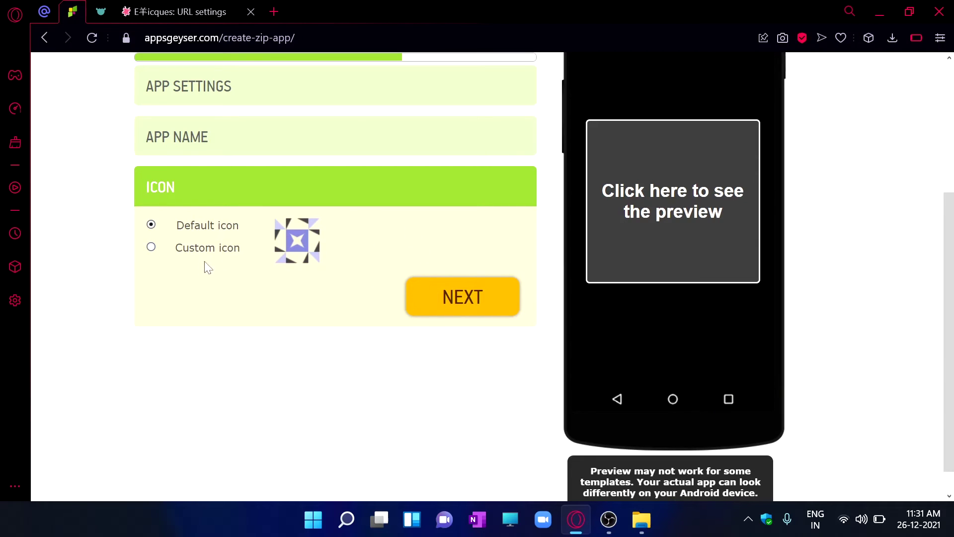
# Create the app with the default icon and open its download page
pyautogui.click(224, 252)
pyautogui.click(215, 219)
pyautogui.click(465, 310)
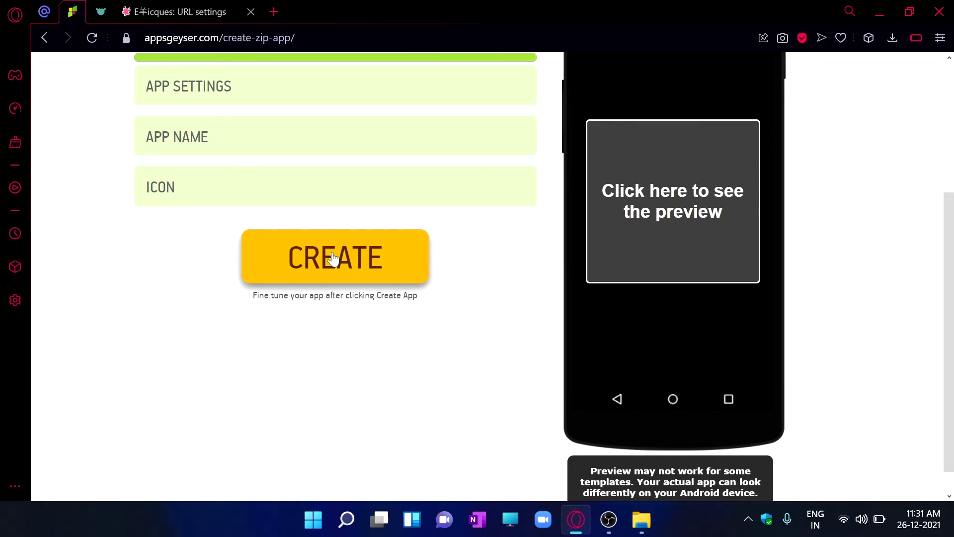
pyautogui.click(350, 259)
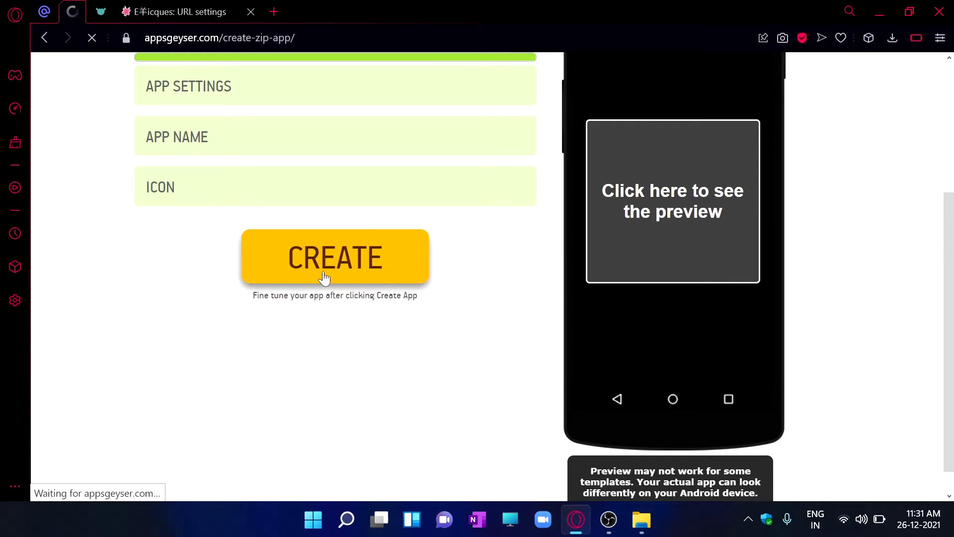
pyautogui.scroll(3, 324, 277)
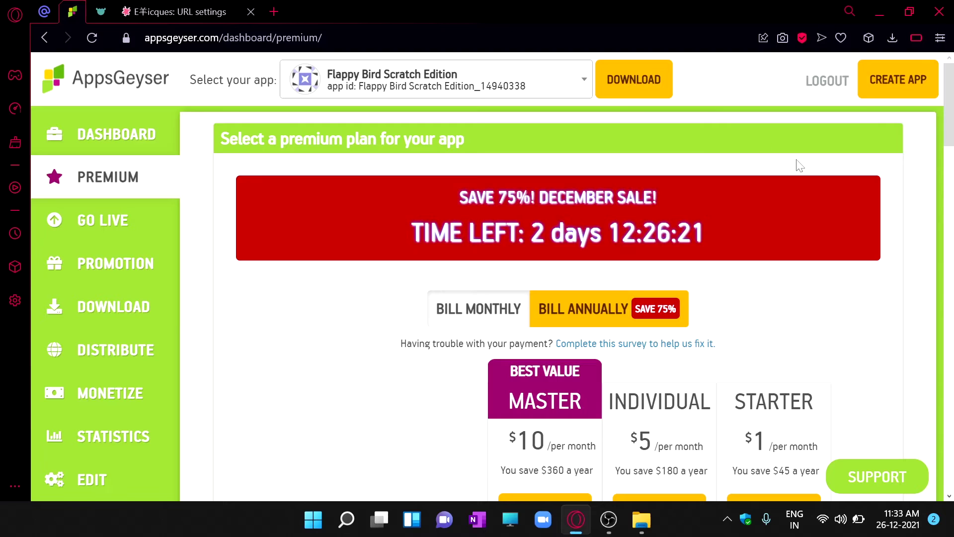
pyautogui.click(630, 84)
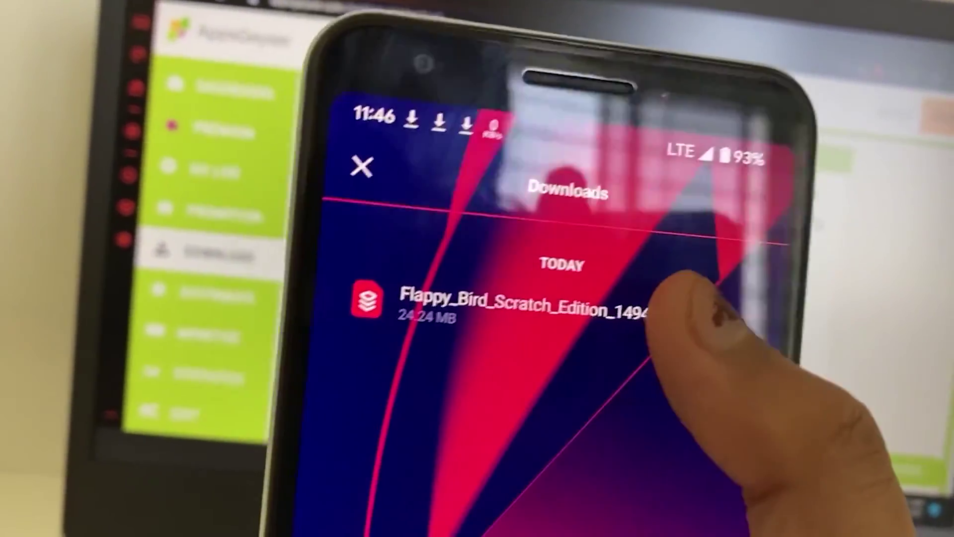
pyautogui.click(646, 311)
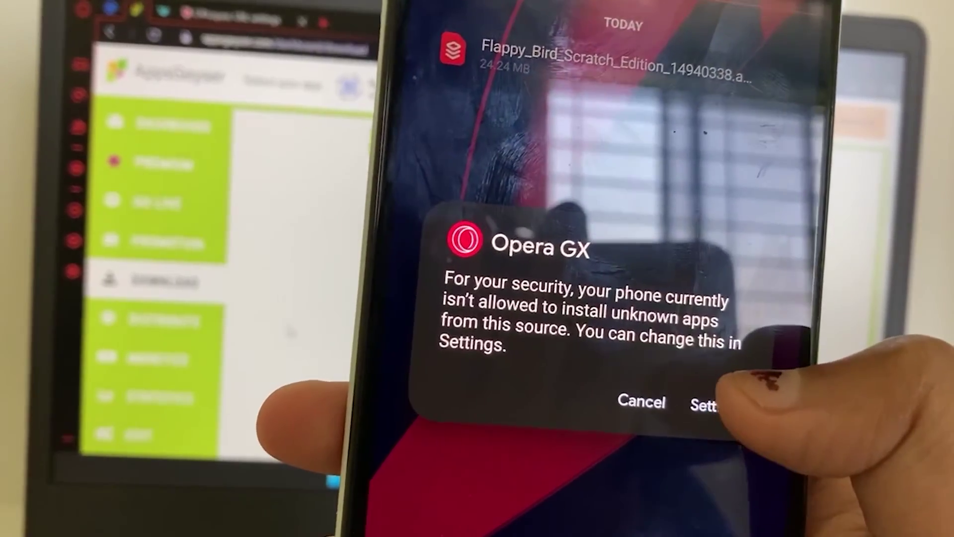
pyautogui.click(710, 411)
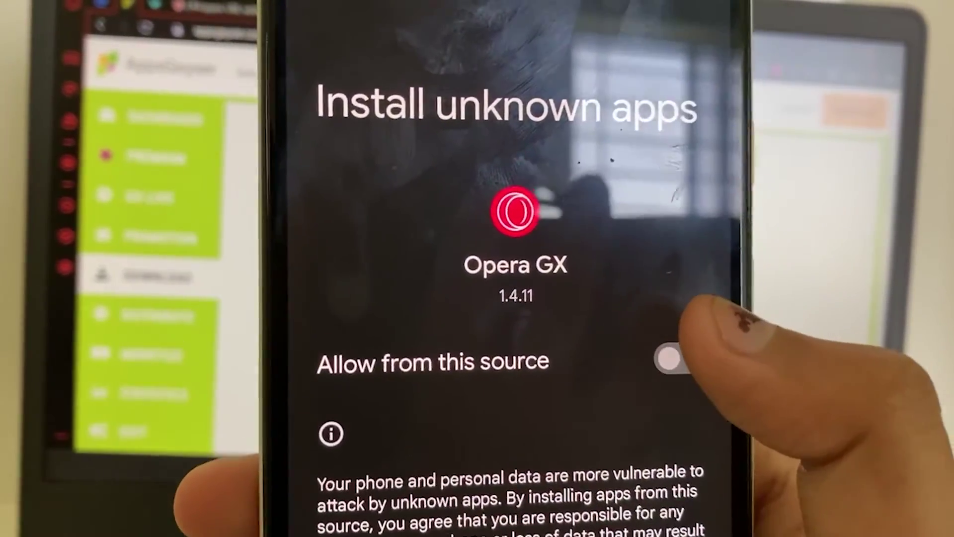
pyautogui.click(705, 342)
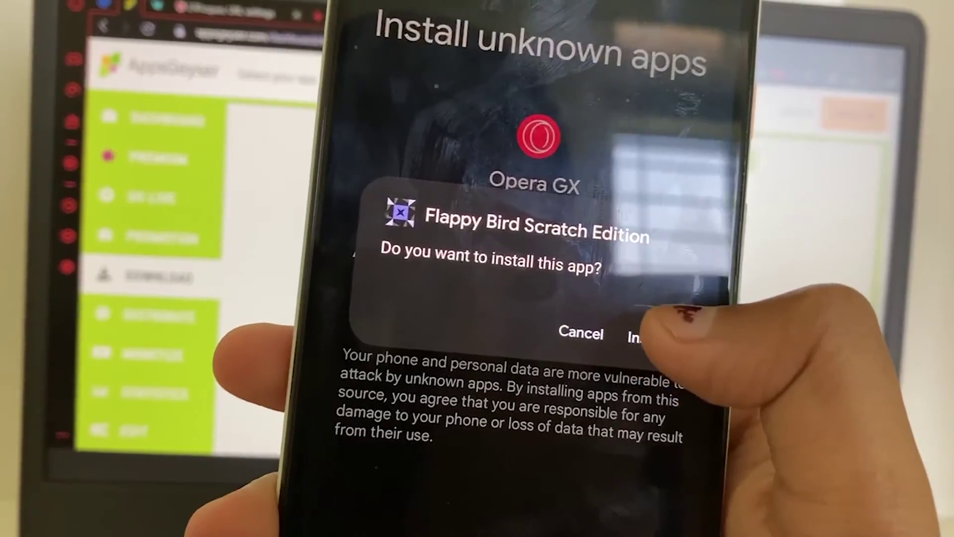
pyautogui.click(633, 327)
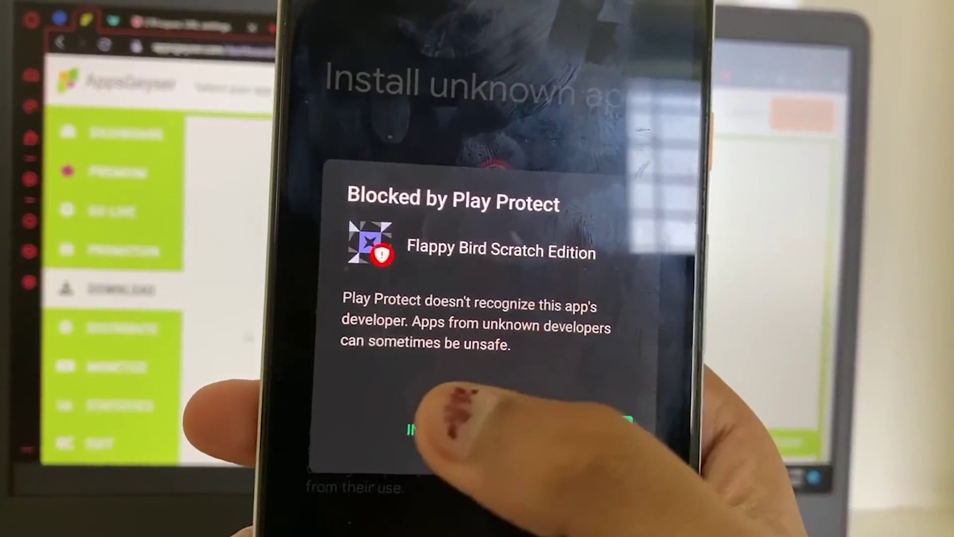
pyautogui.click(471, 427)
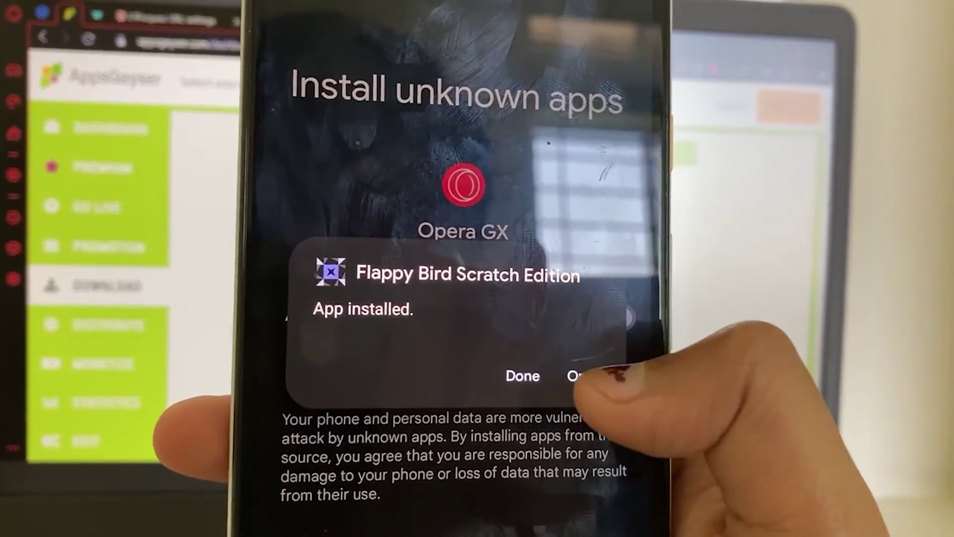
pyautogui.click(596, 374)
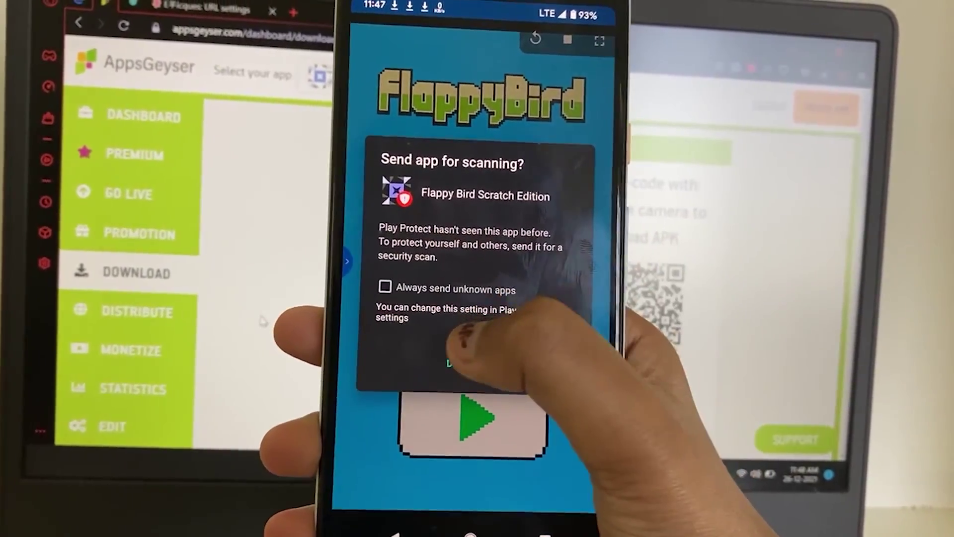
pyautogui.click(486, 359)
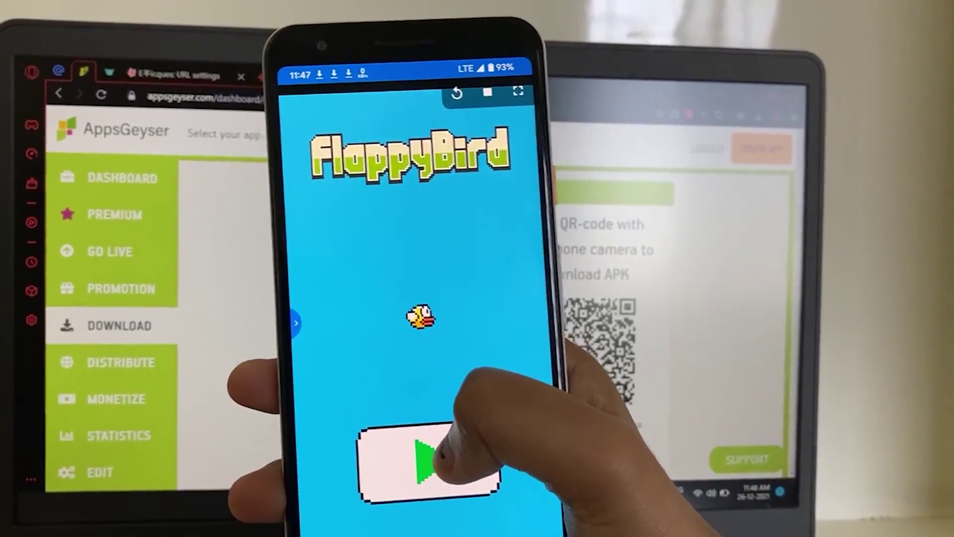
pyautogui.click(432, 457)
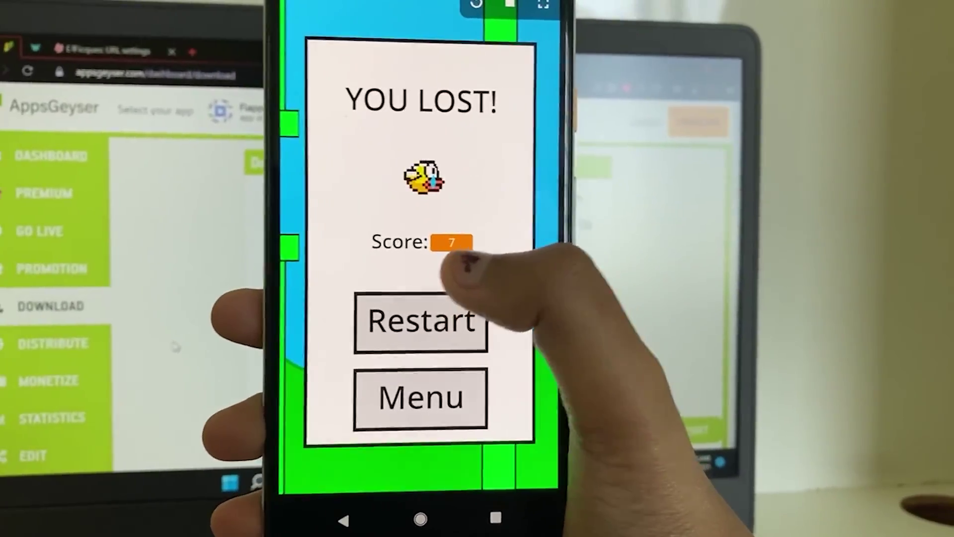
pyautogui.click(467, 278)
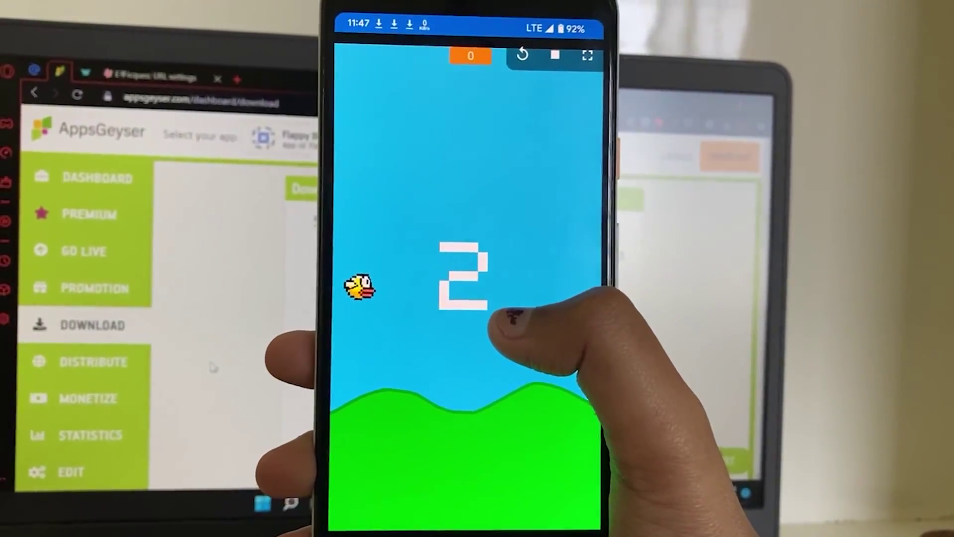